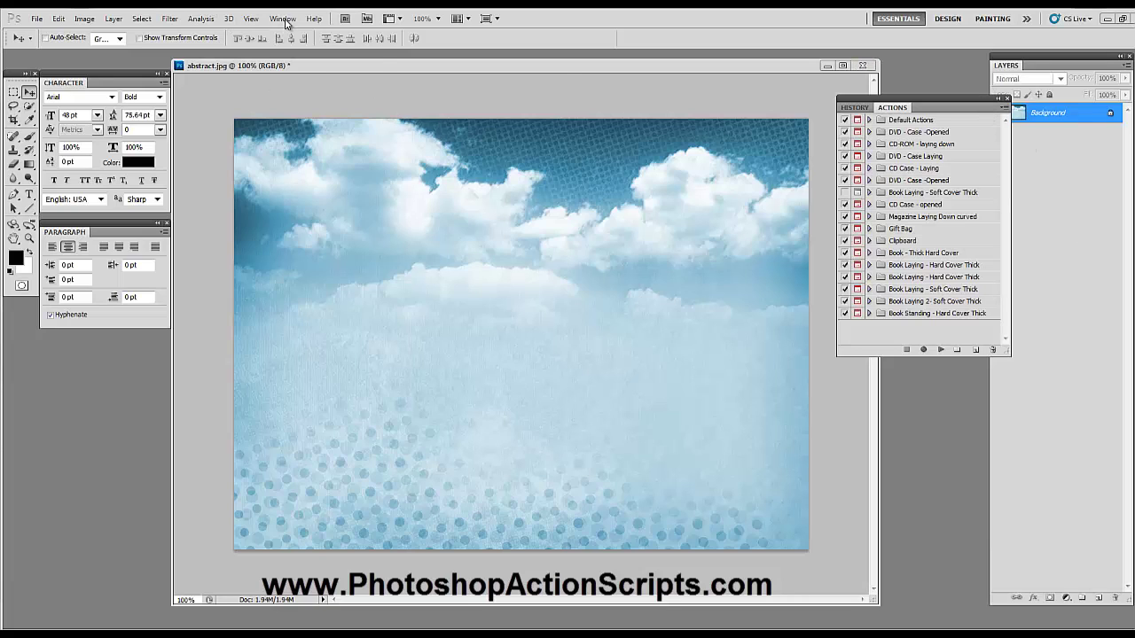
Load the Box - Software action set and play its Step 1 to build the red box template.
click(283, 19)
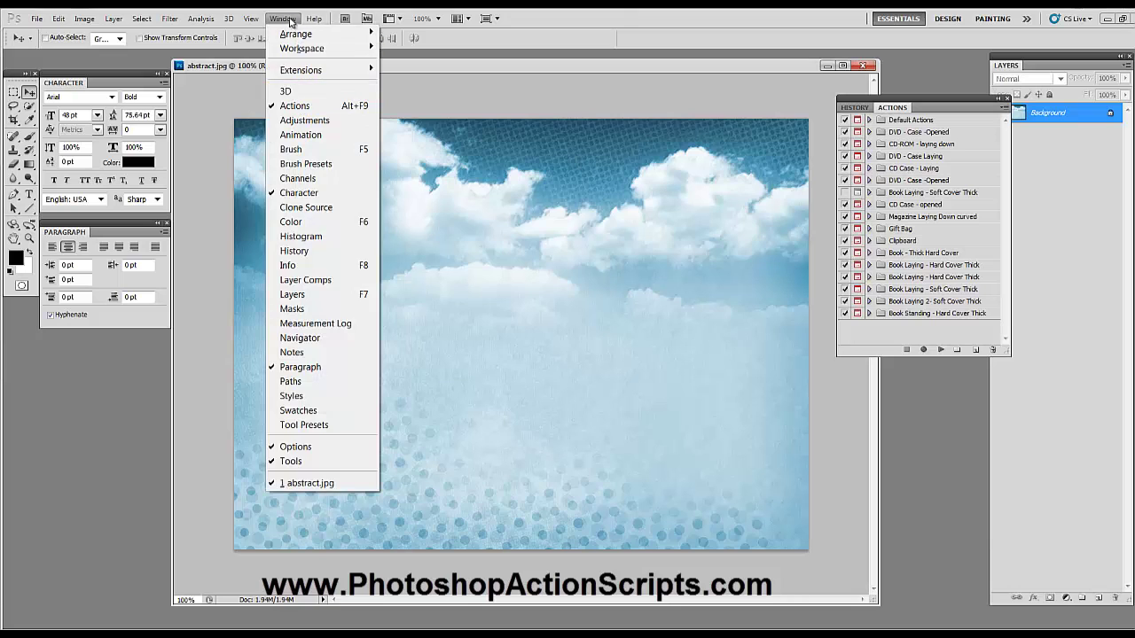
click(1088, 173)
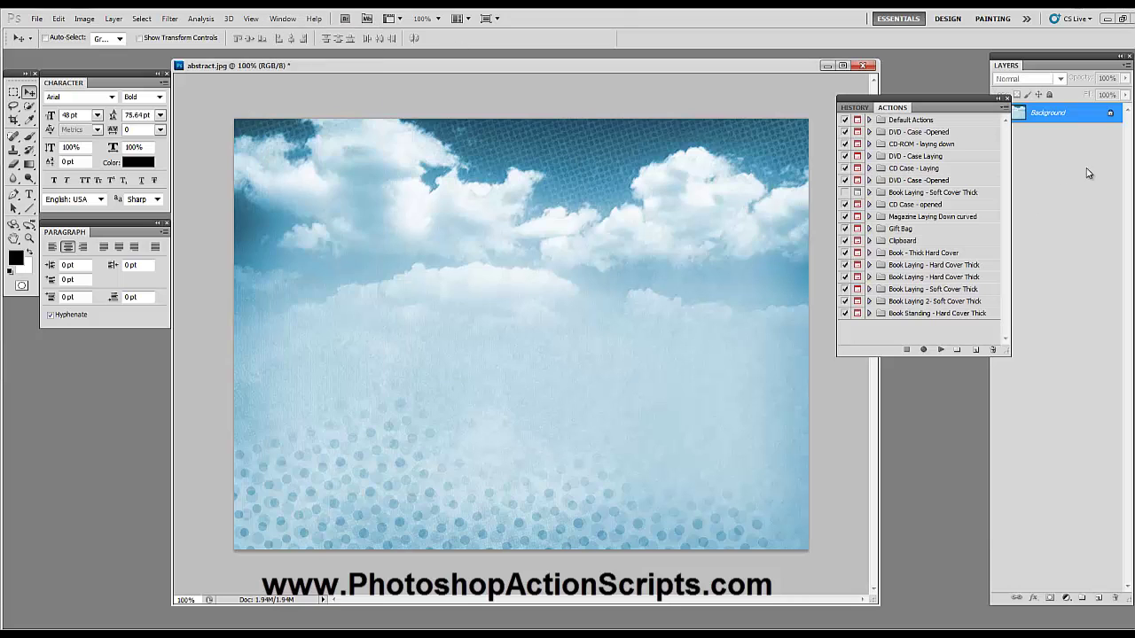
click(1004, 109)
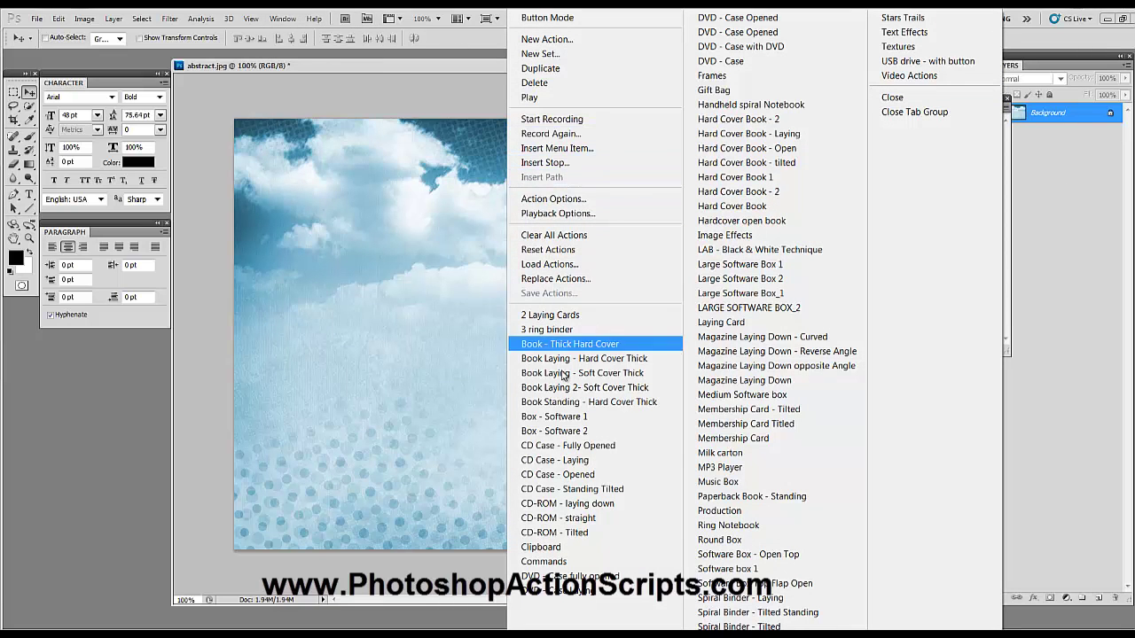
click(555, 416)
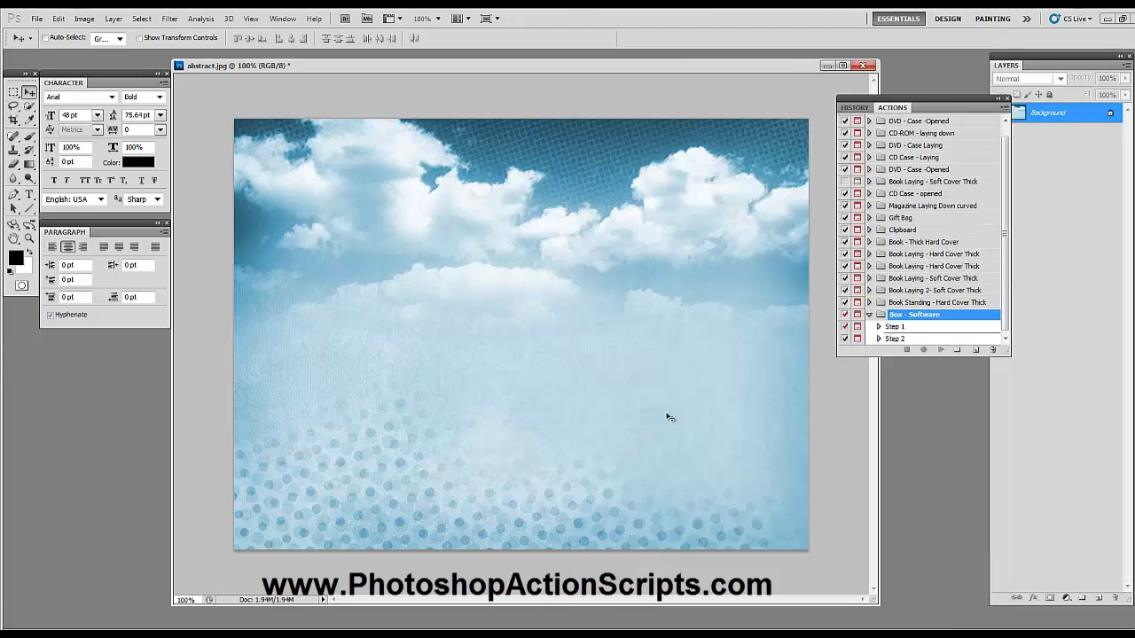
click(921, 329)
click(940, 350)
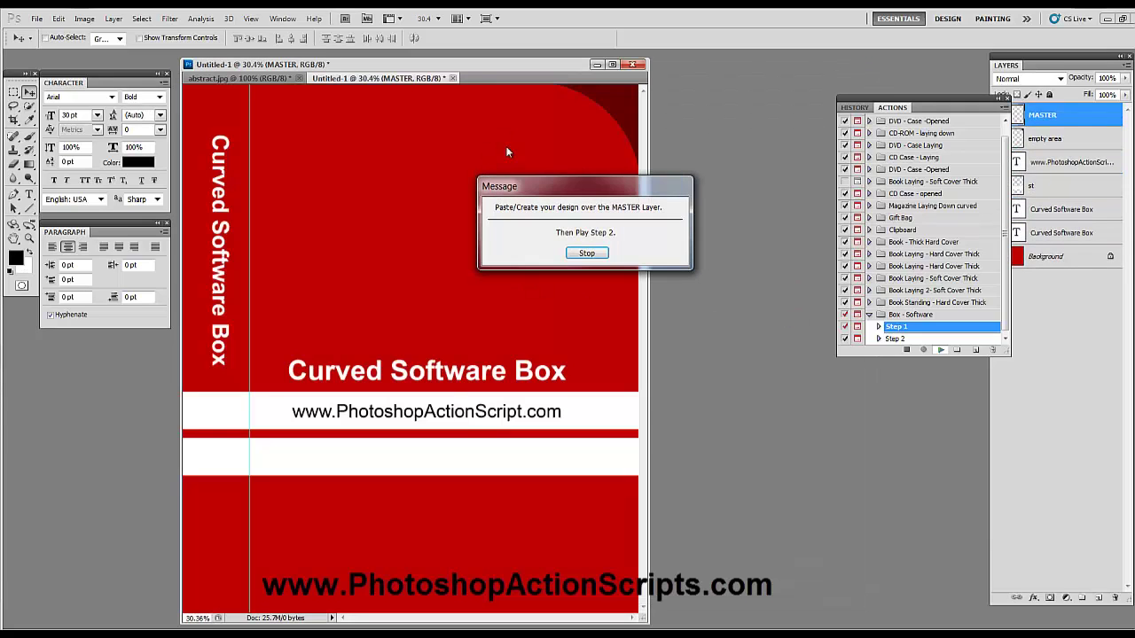
Float the template window and drag the abstract cloud image onto it at the top-left corner.
key(Return)
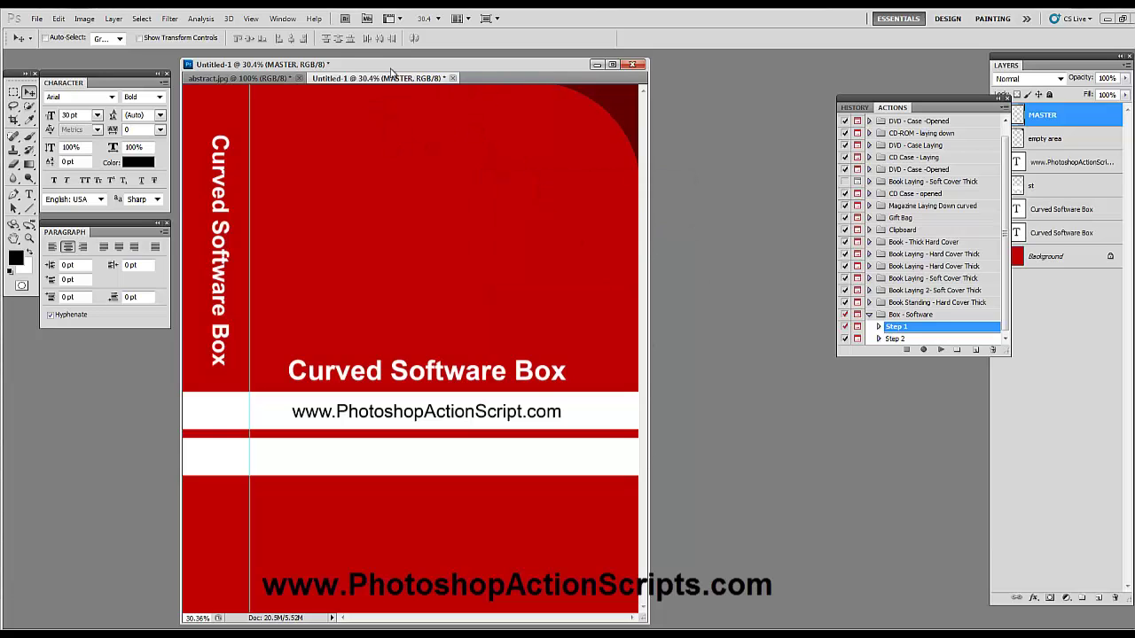
drag(375, 79, 539, 96)
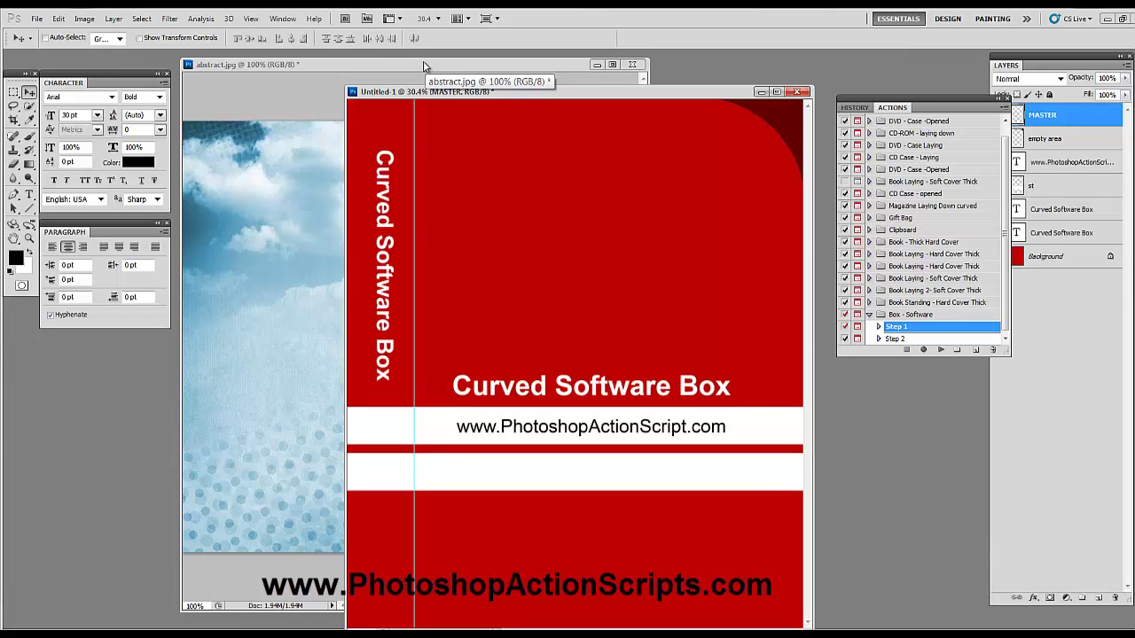
click(421, 59)
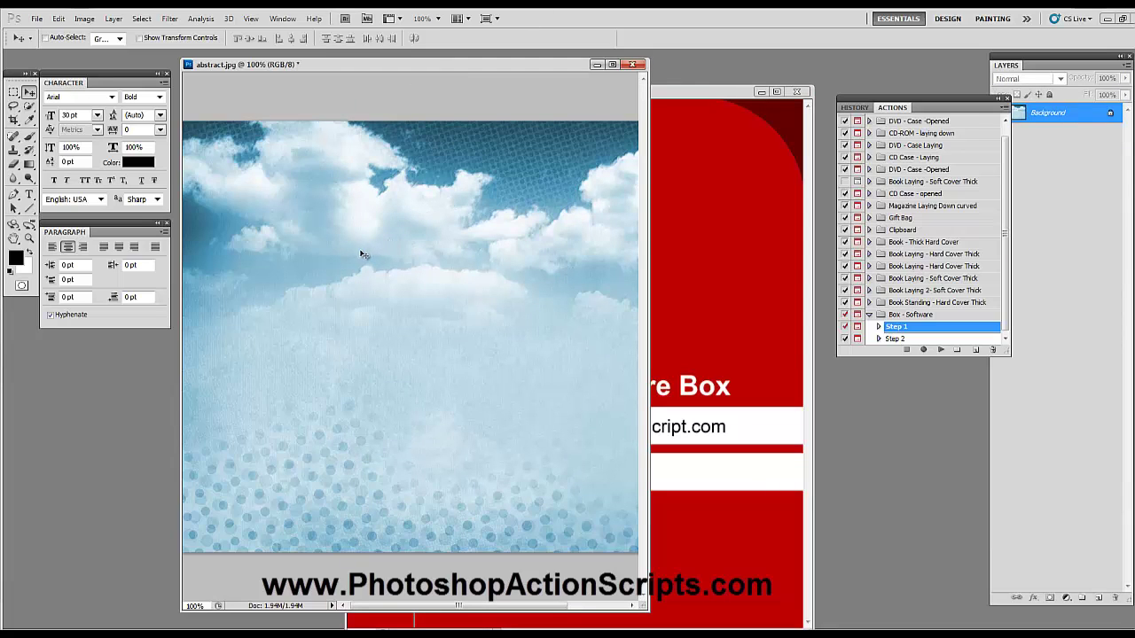
drag(432, 278, 785, 239)
drag(689, 229, 371, 144)
drag(346, 83, 311, 55)
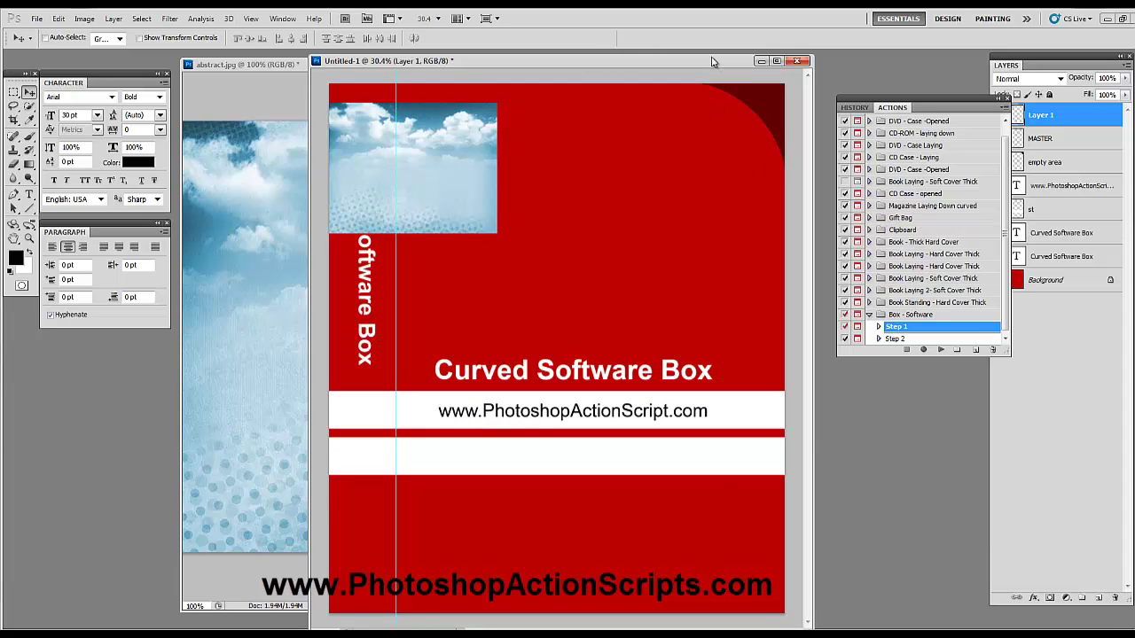
Free Transform Layer 1's cloud image until it fills the whole cover, then apply it.
drag(706, 63, 708, 51)
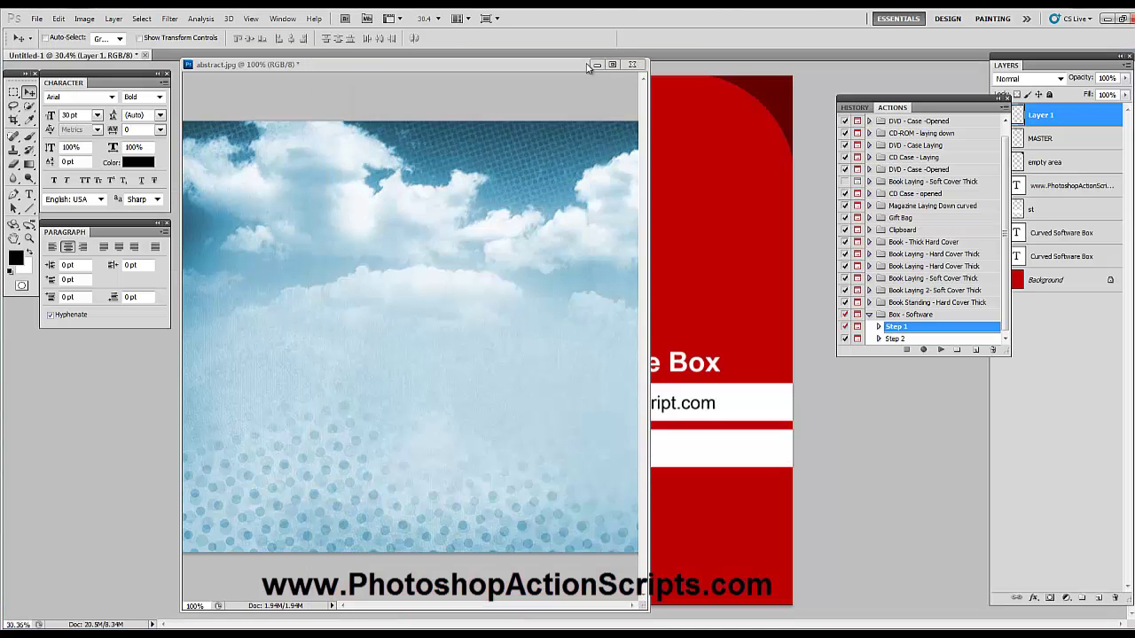
drag(104, 64, 211, 57)
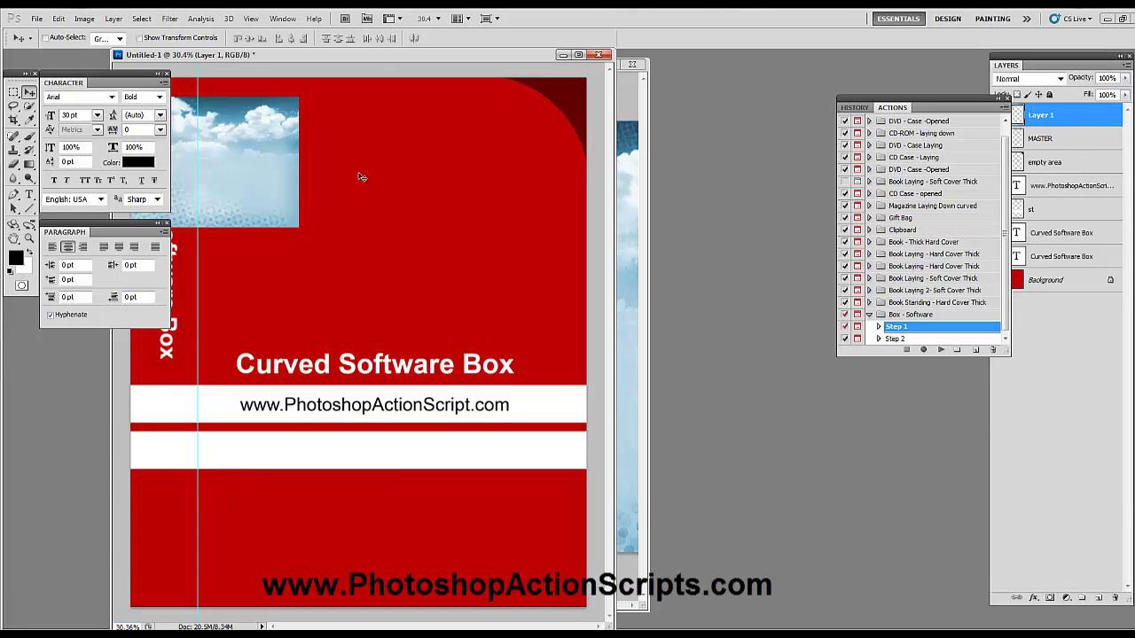
drag(374, 57, 443, 69)
mouse_move(347, 155)
mouse_down()
mouse_move(368, 137)
mouse_move(348, 136)
mouse_up()
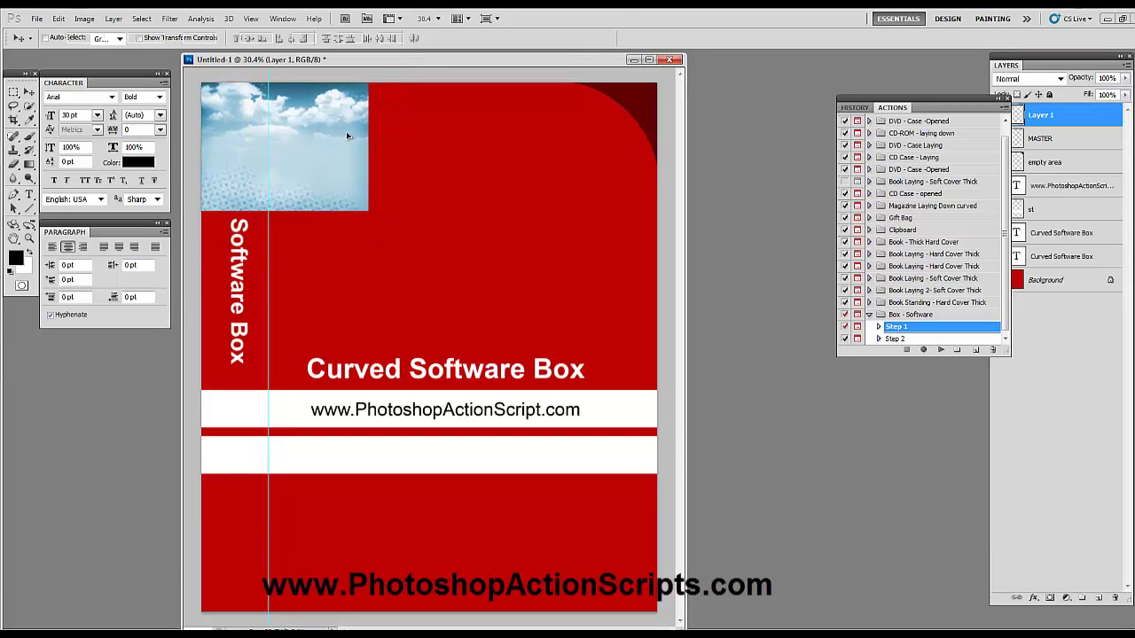
key(ctrl+t)
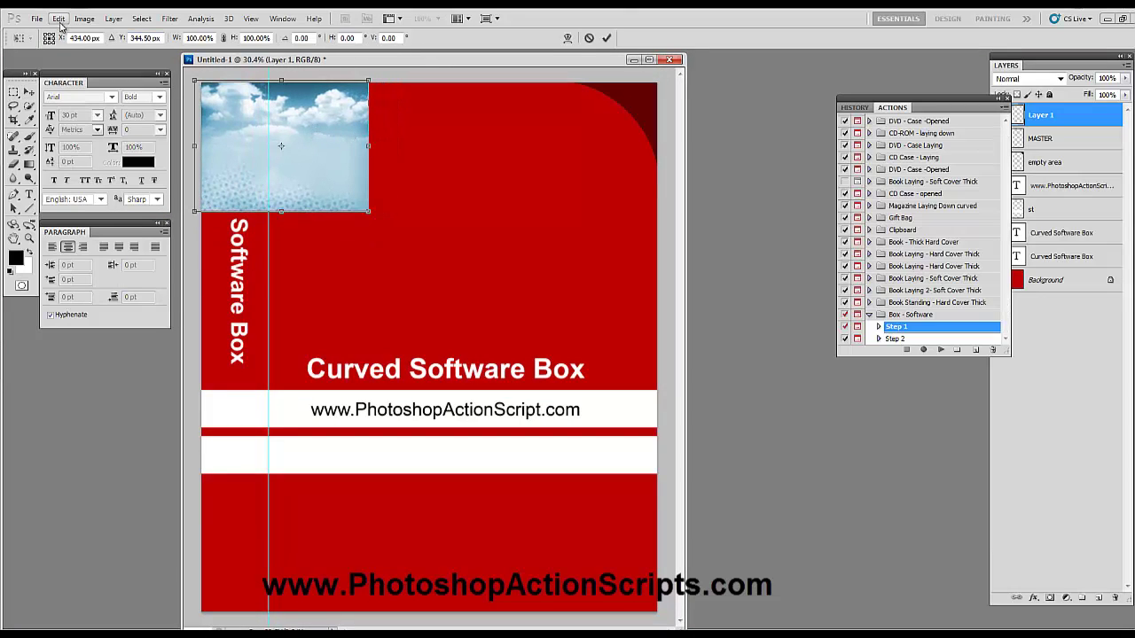
drag(370, 214, 707, 627)
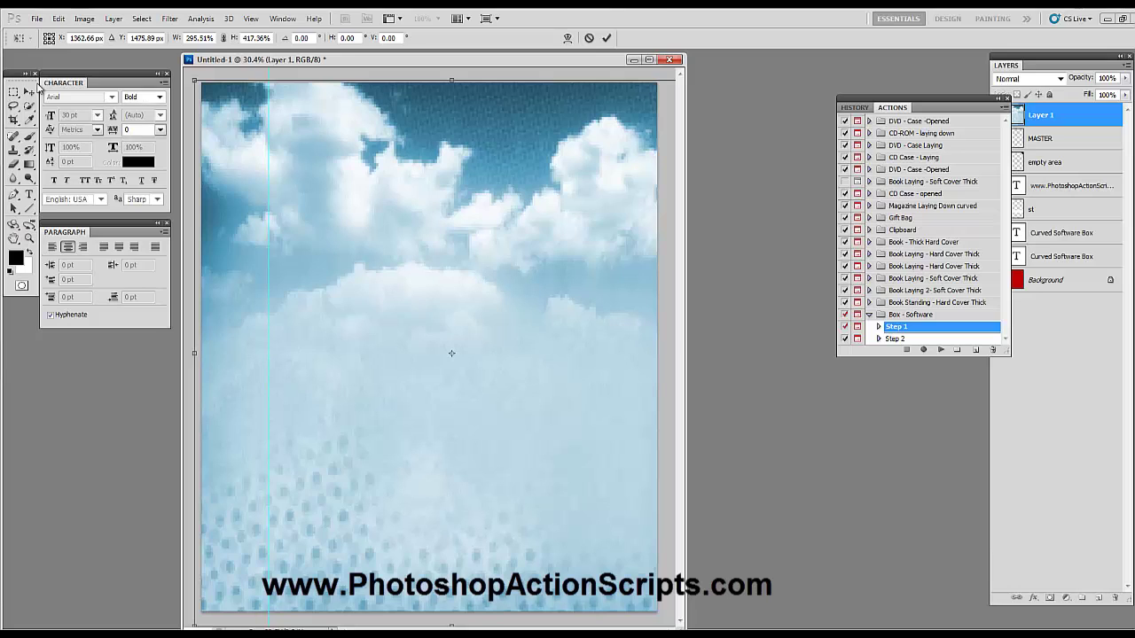
click(29, 92)
click(548, 238)
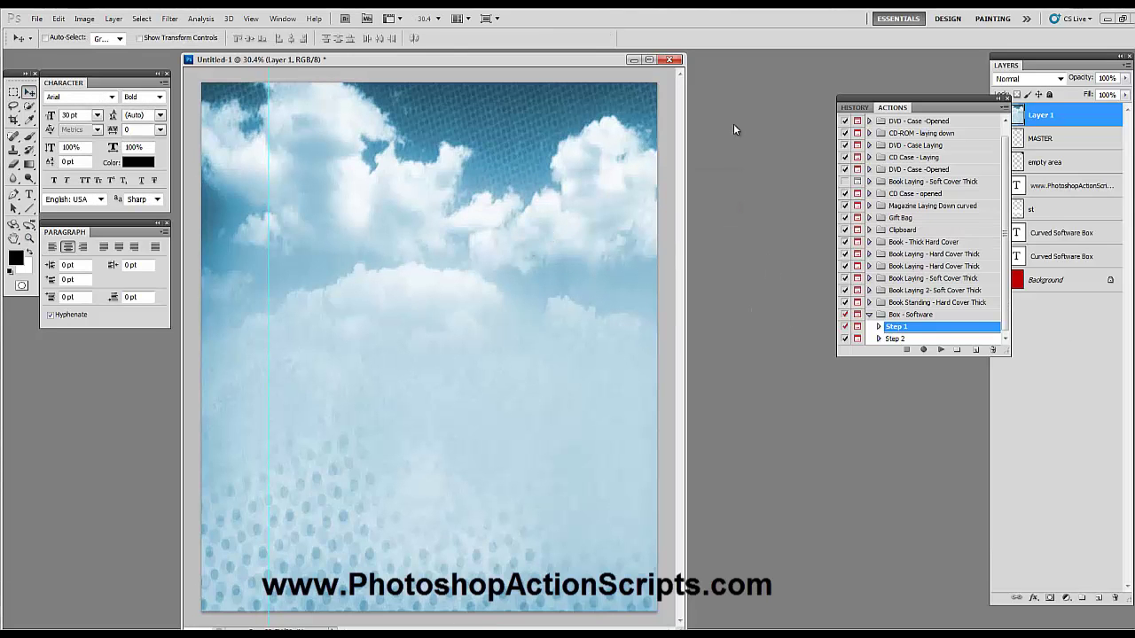
drag(951, 100, 916, 105)
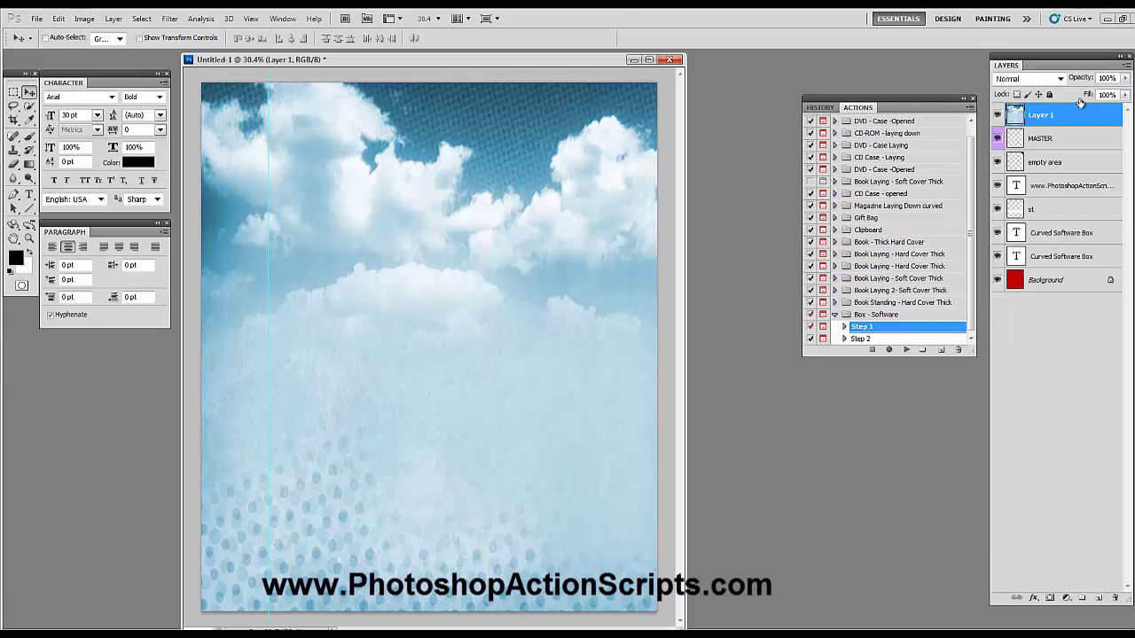
Set Layer 1's opacity to 27%.
click(1124, 78)
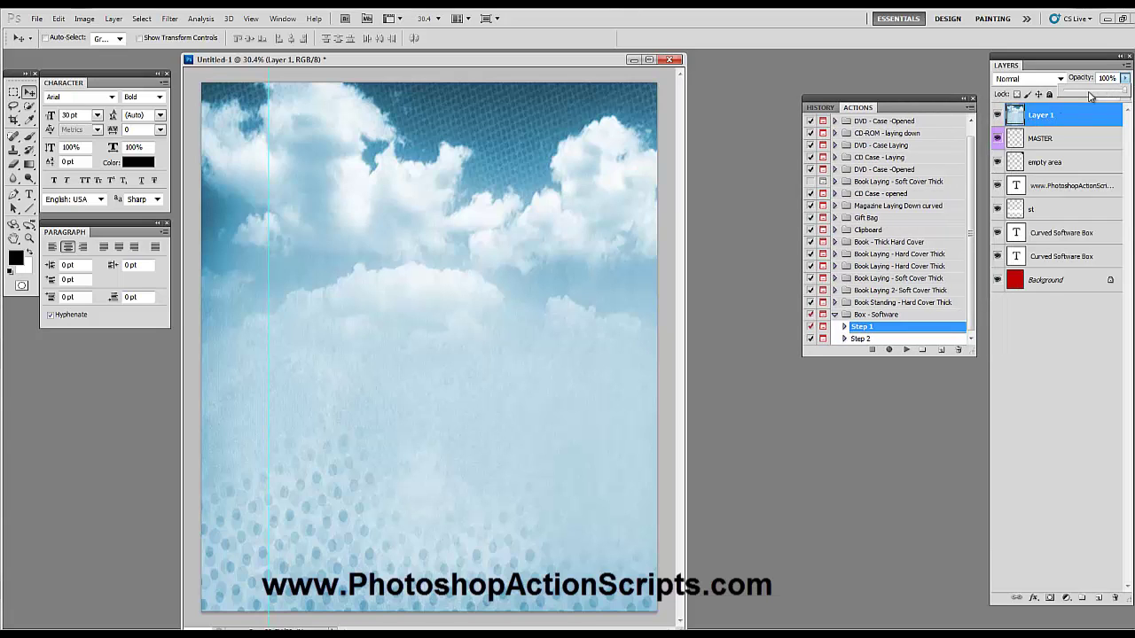
click(1081, 94)
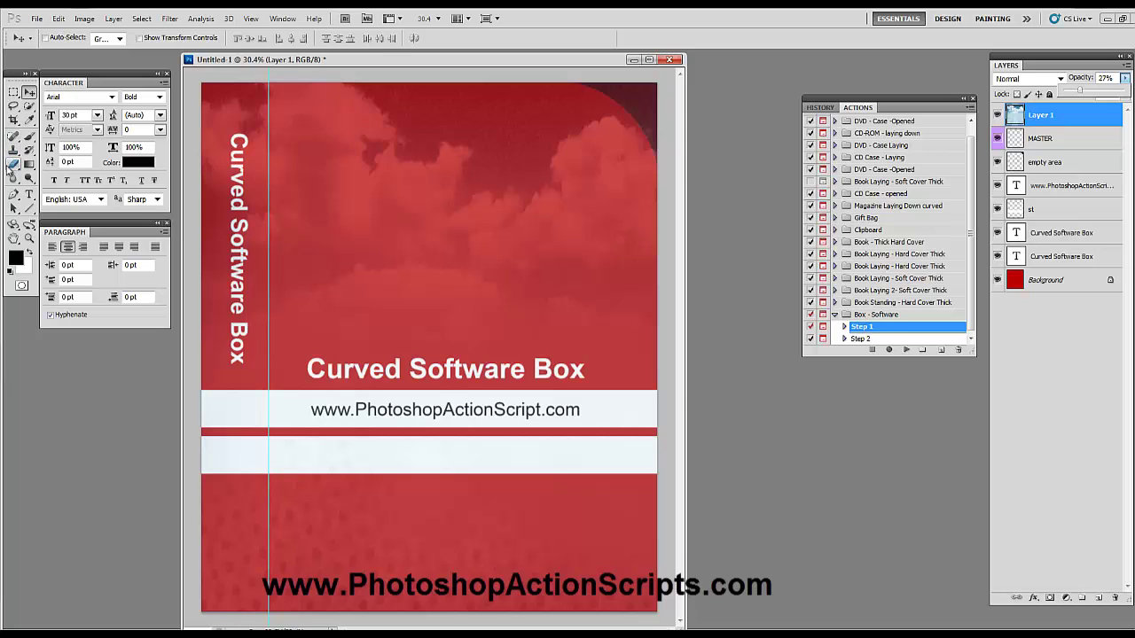
Select the band across the title and URL and fill it with a dark navy (#031284) Solid Color layer.
click(13, 92)
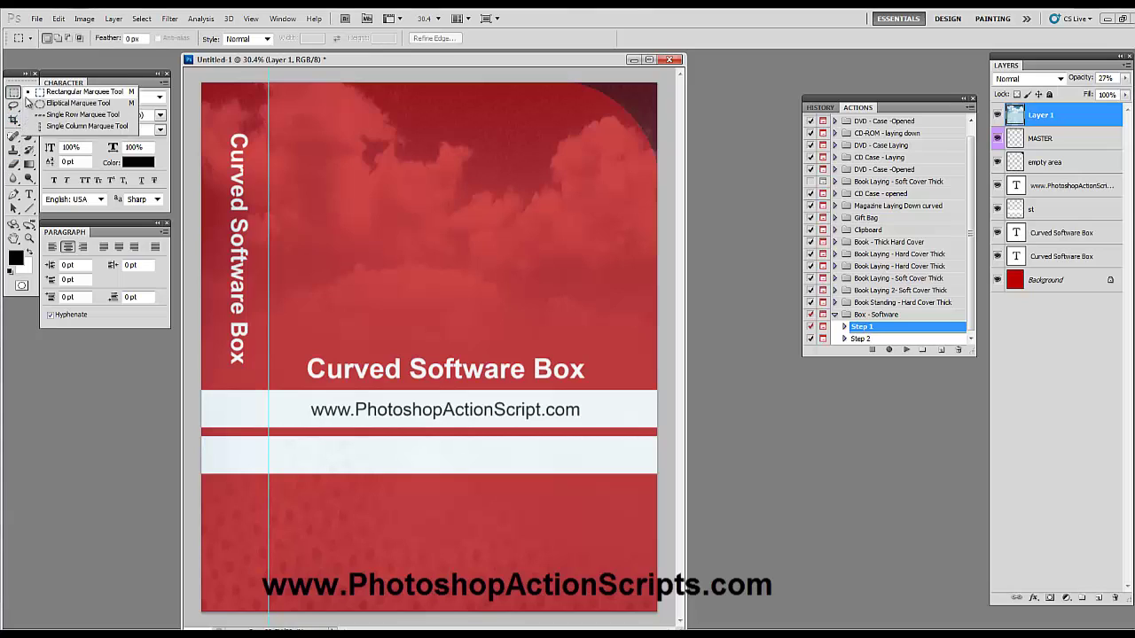
click(50, 95)
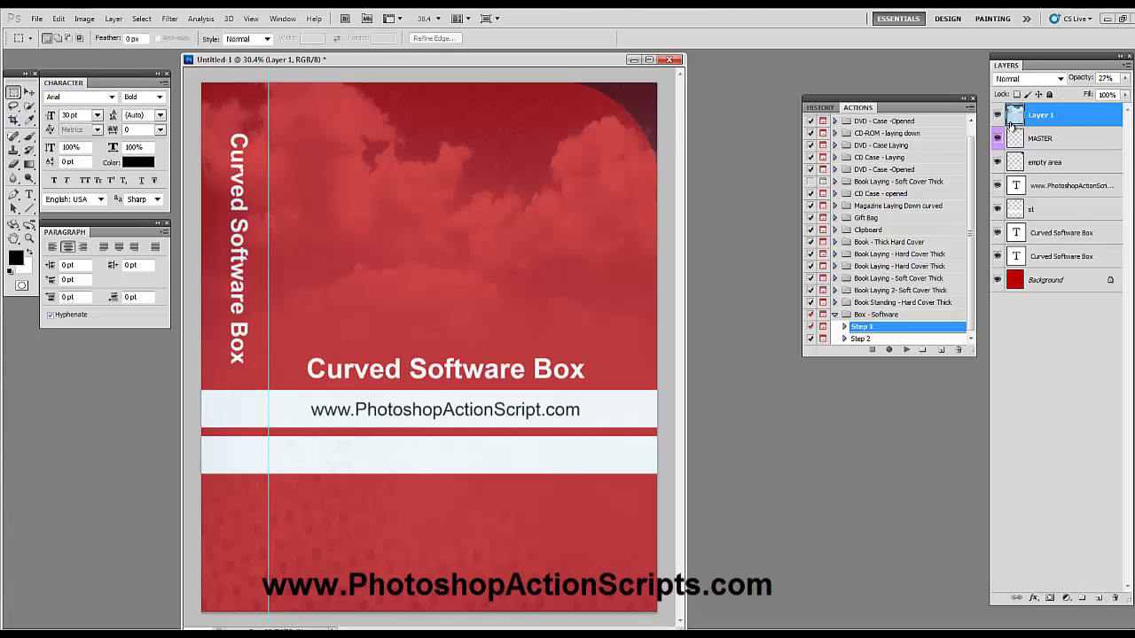
drag(188, 363, 747, 440)
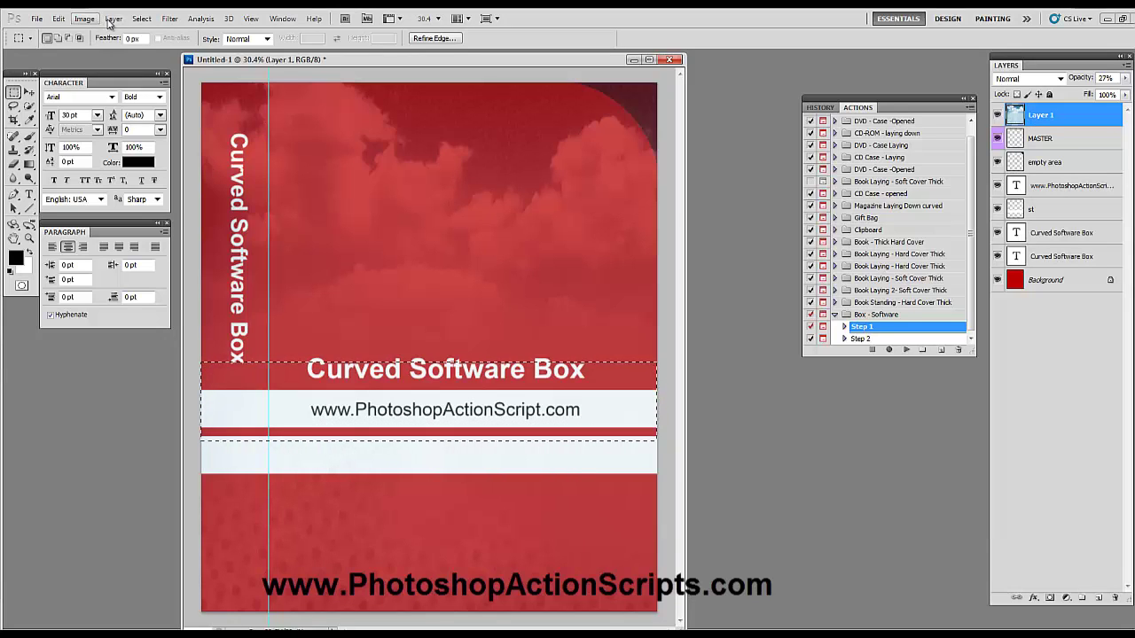
click(110, 19)
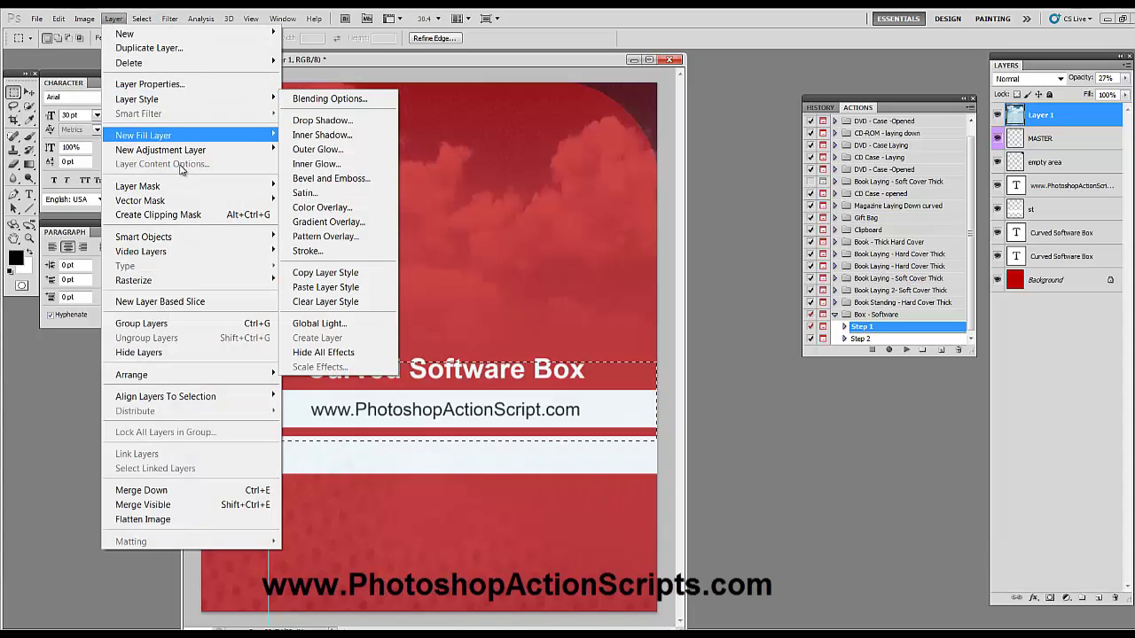
mouse_move(257, 135)
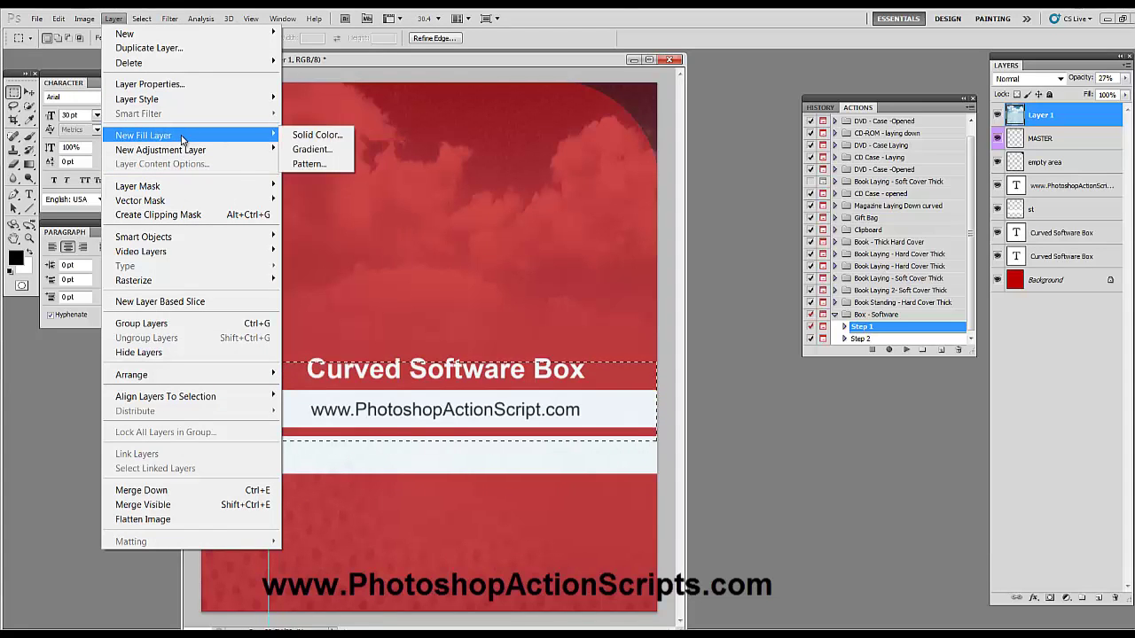
click(326, 134)
click(685, 216)
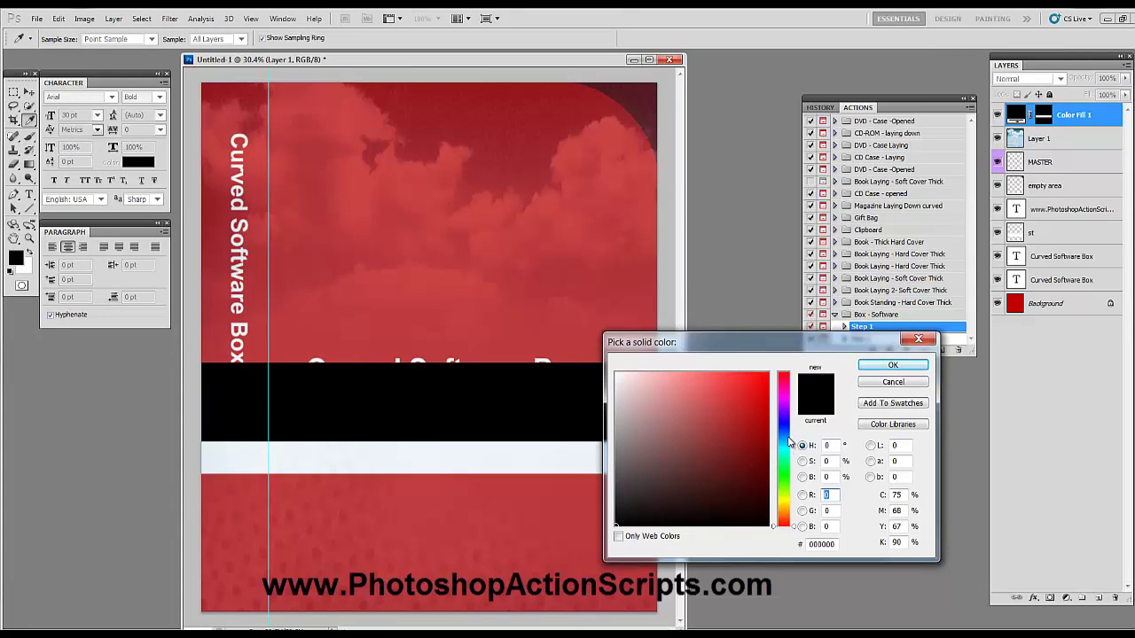
click(774, 428)
click(765, 445)
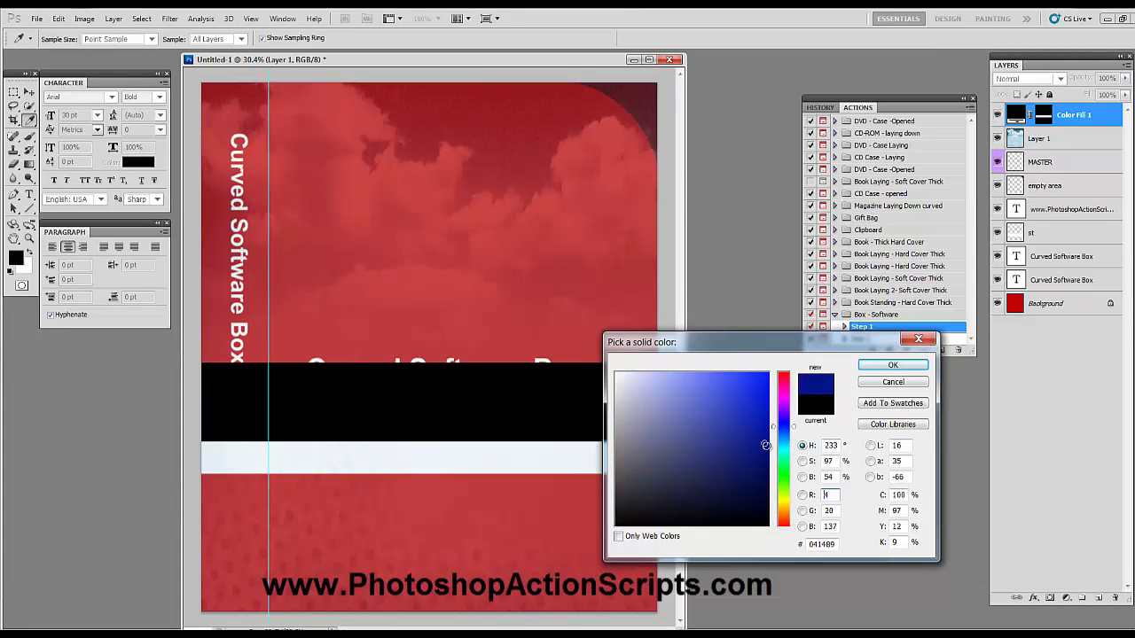
click(893, 366)
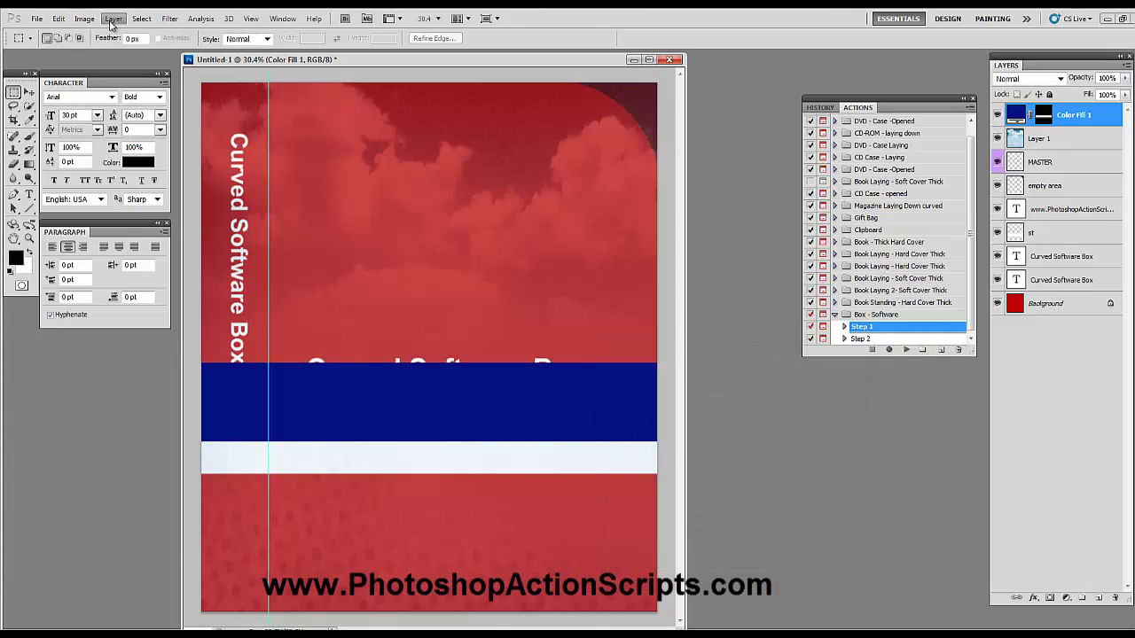
click(113, 19)
Give the navy band a drop shadow with greater distance and 16 px size, plus a 2 px near-white stroke.
mouse_move(164, 99)
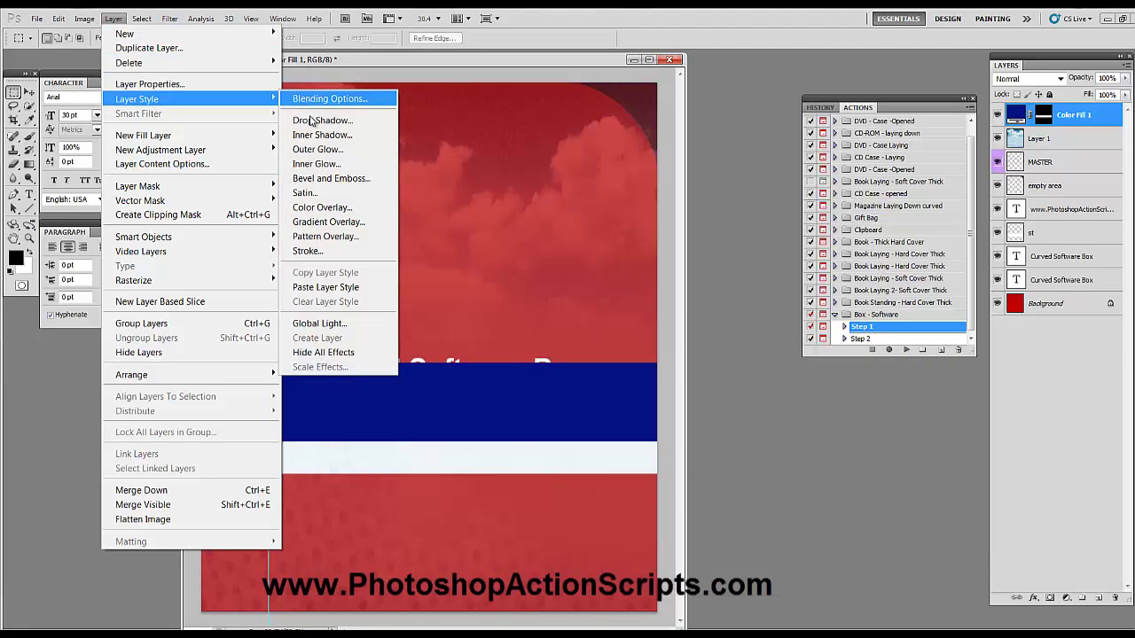
click(314, 122)
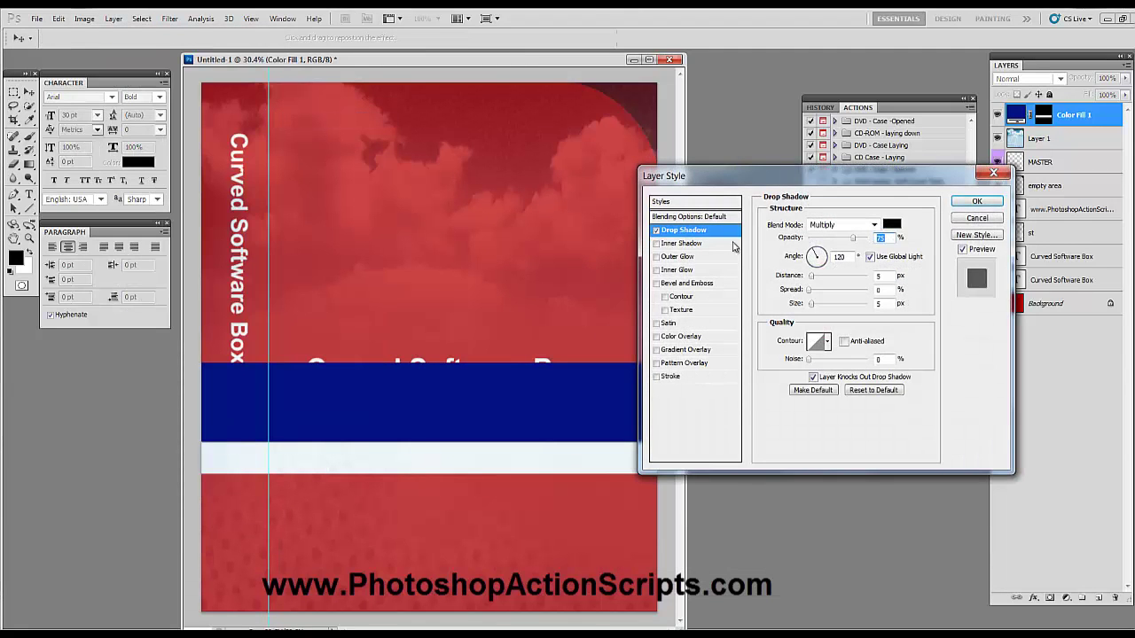
drag(814, 280, 823, 278)
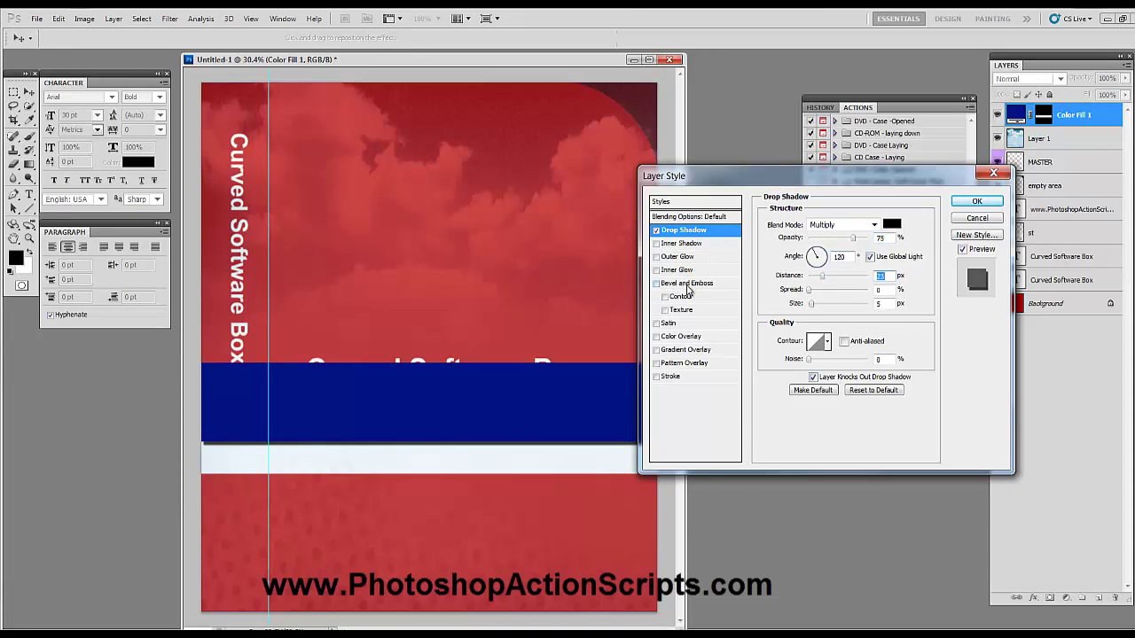
click(657, 375)
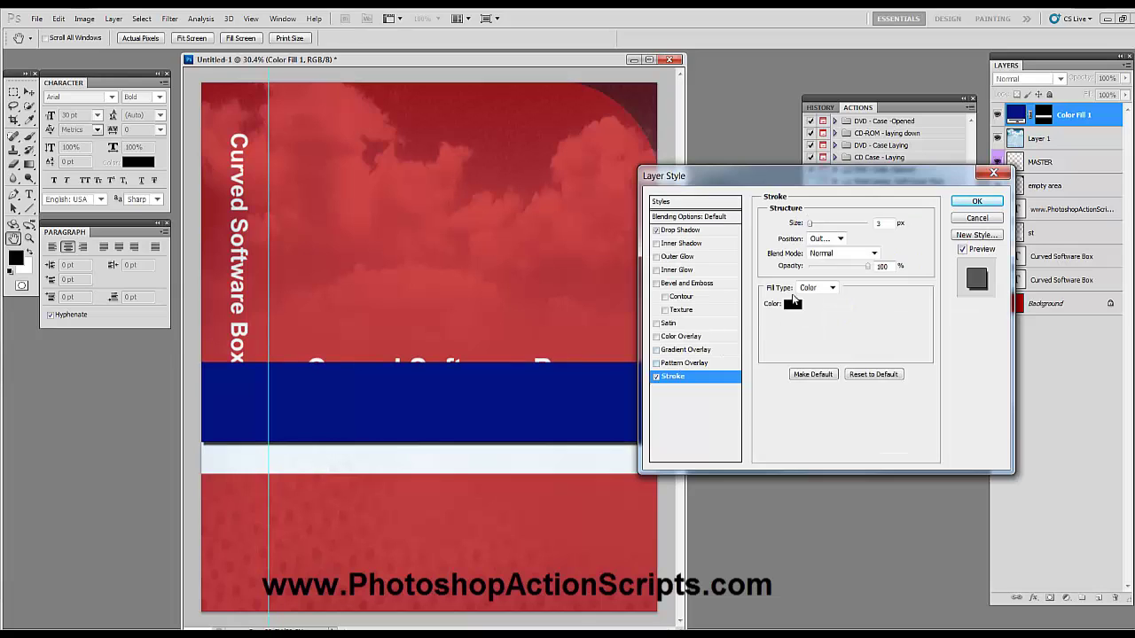
click(794, 305)
drag(651, 393, 612, 382)
click(892, 365)
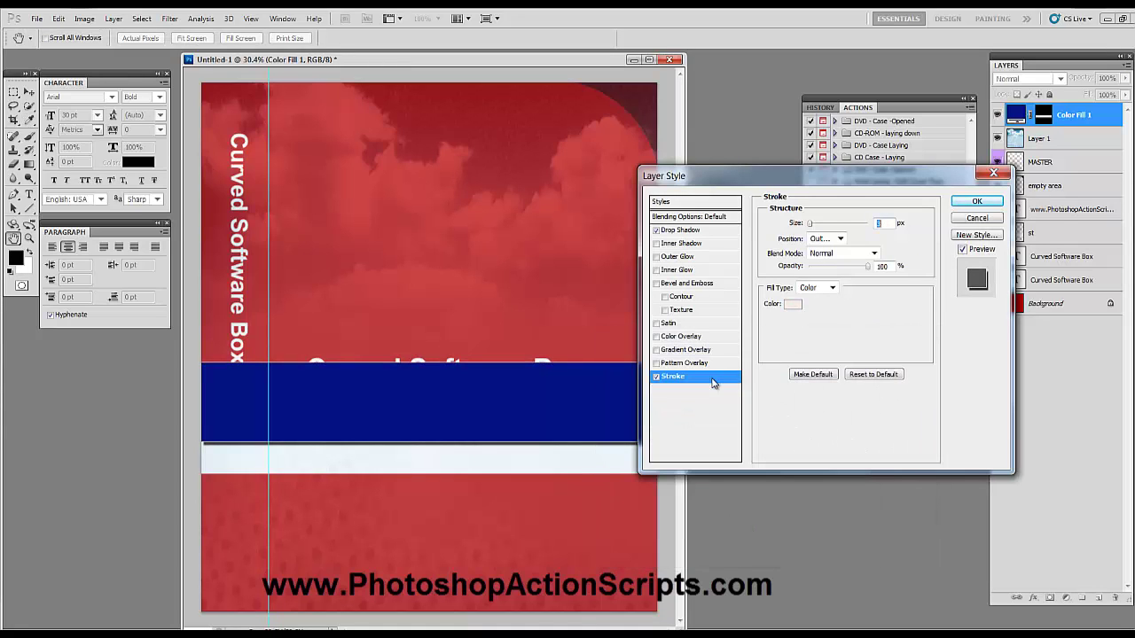
drag(810, 227, 816, 227)
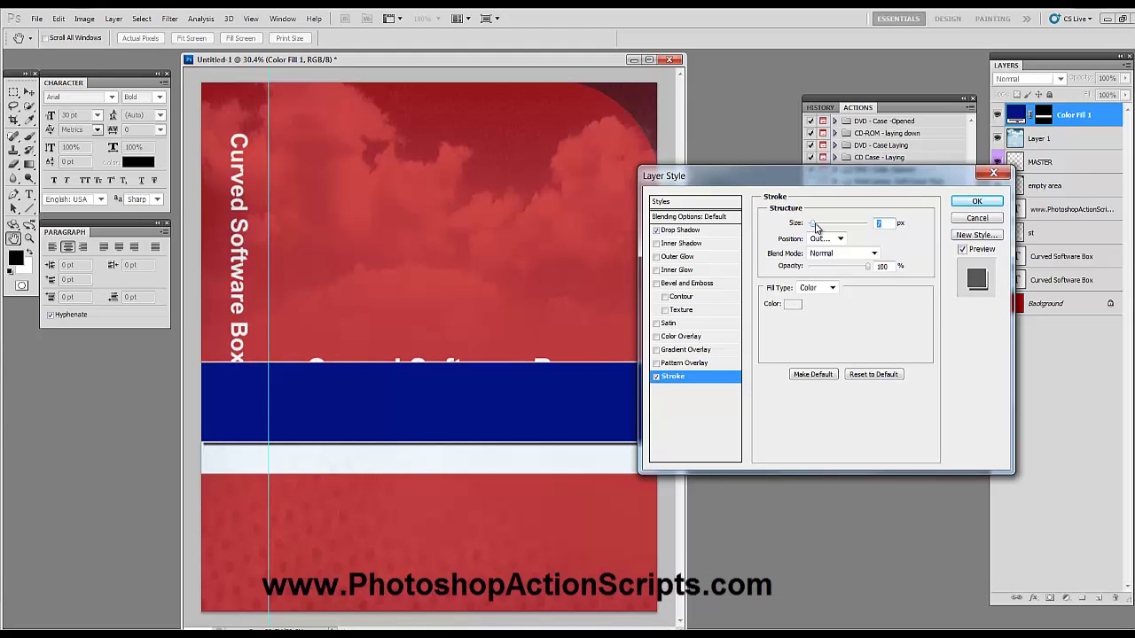
click(683, 231)
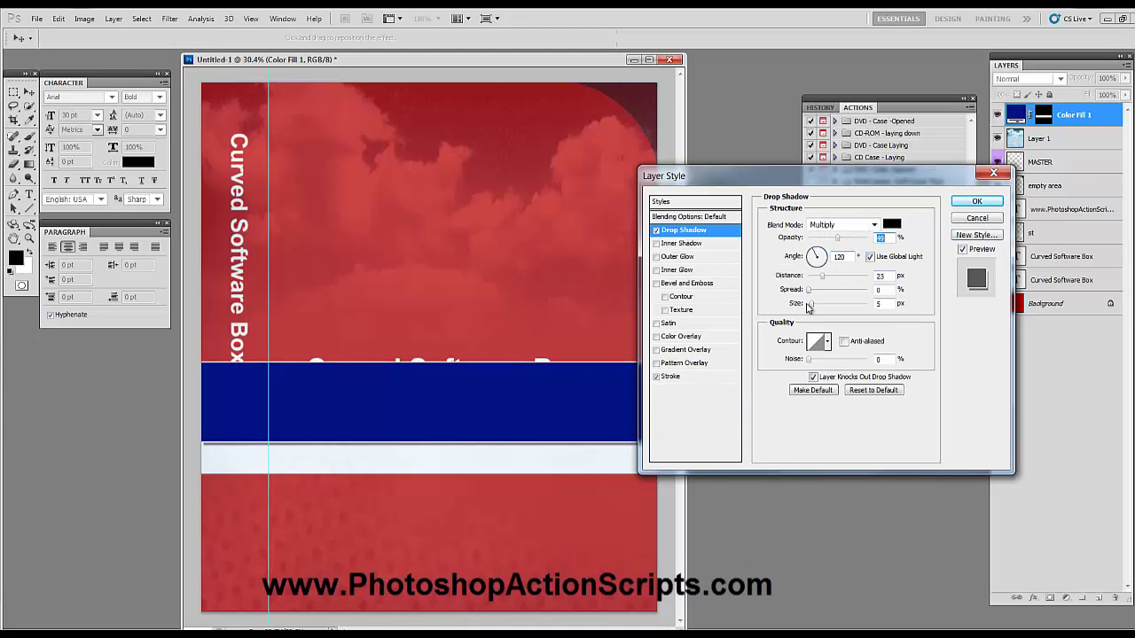
drag(811, 307, 821, 310)
click(976, 201)
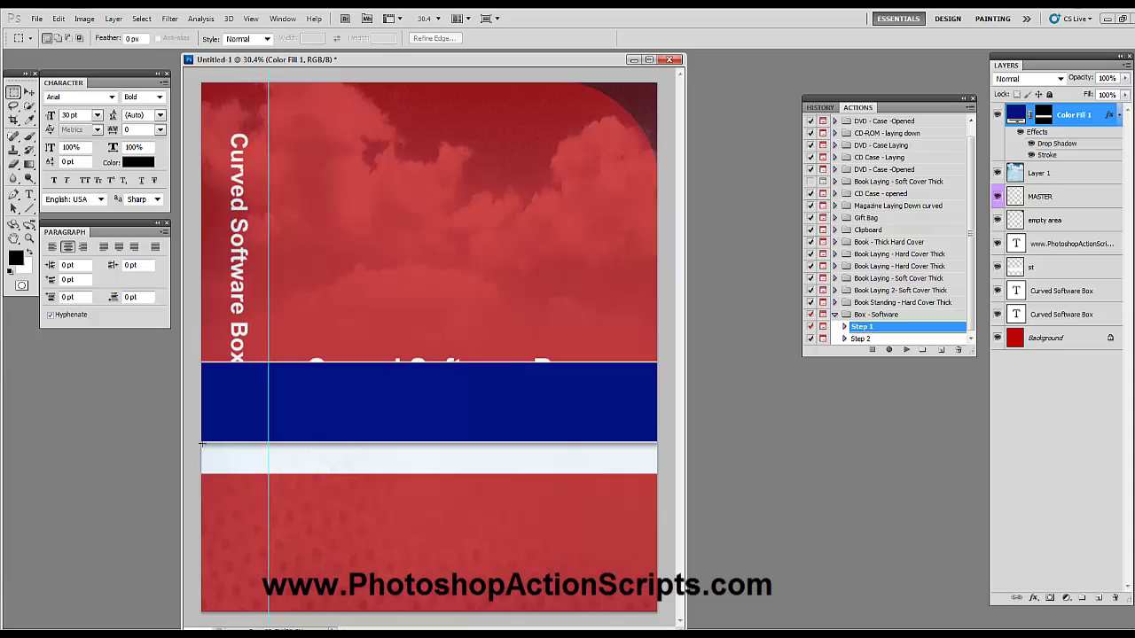
Widen the navy band with Free Transform so it extends past both cover edges.
click(29, 92)
key(ctrl+t)
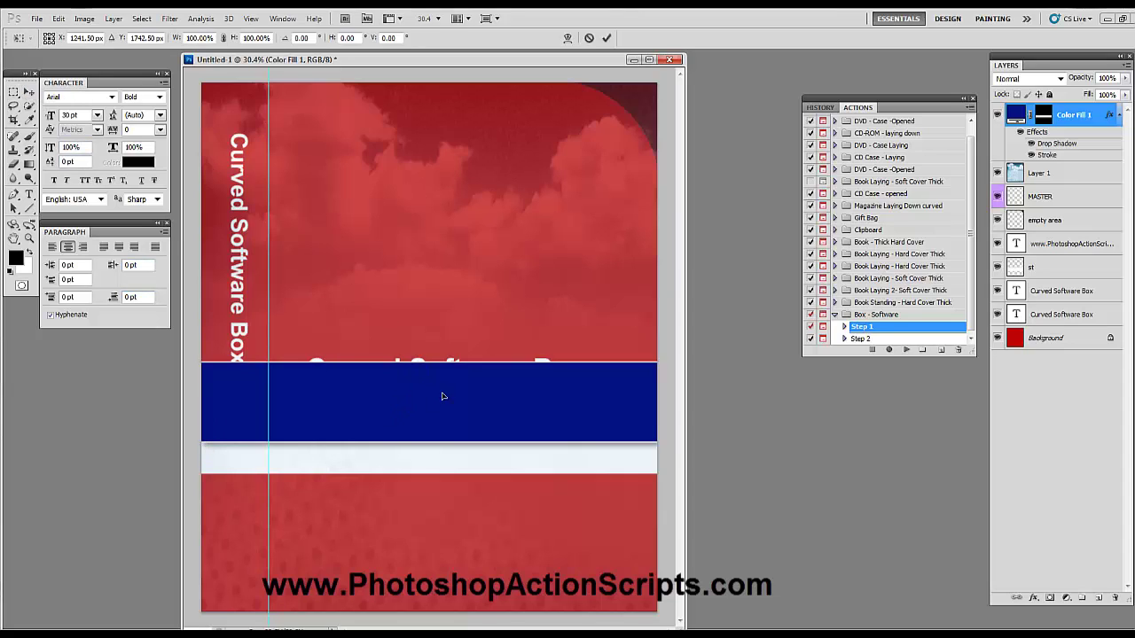
drag(202, 402, 185, 403)
drag(681, 406, 697, 406)
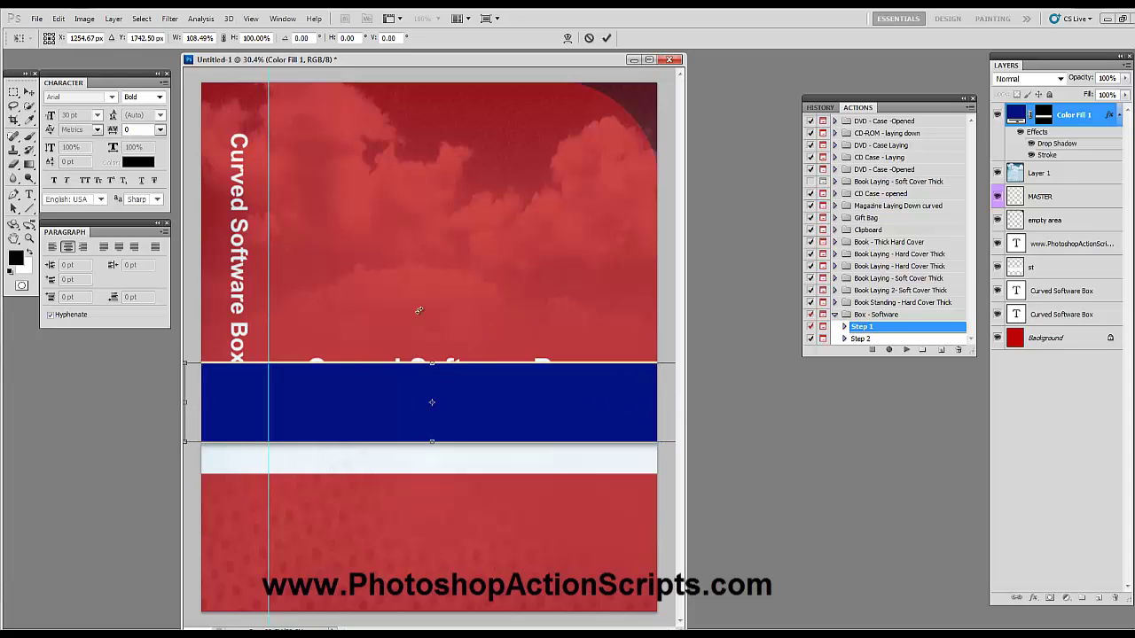
click(29, 92)
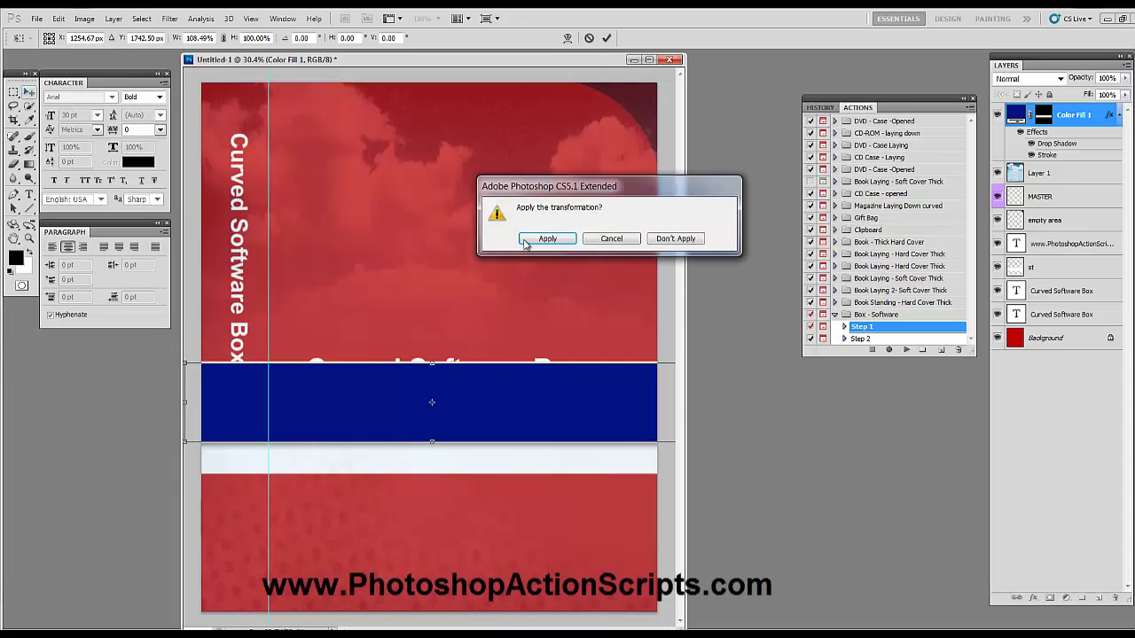
key(Return)
Try lowering Layer 1's opacity, then cancel to keep the clouds at full opacity.
click(1055, 173)
click(1124, 78)
drag(1119, 91, 1107, 92)
key(Escape)
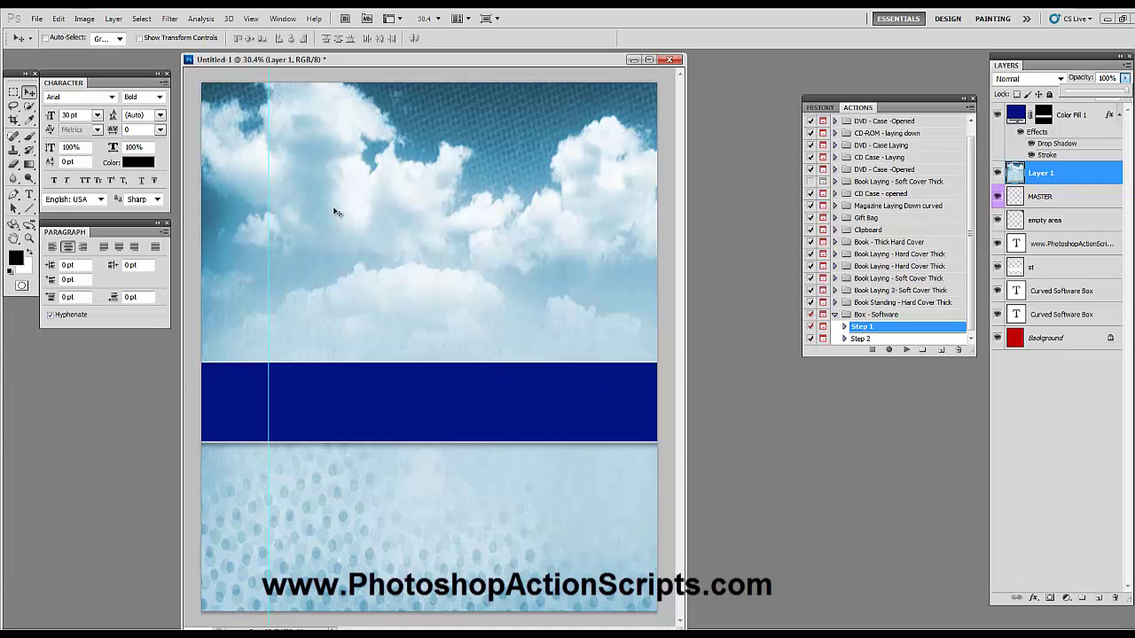
Type the title 'Software Name Here' on the cover.
click(30, 194)
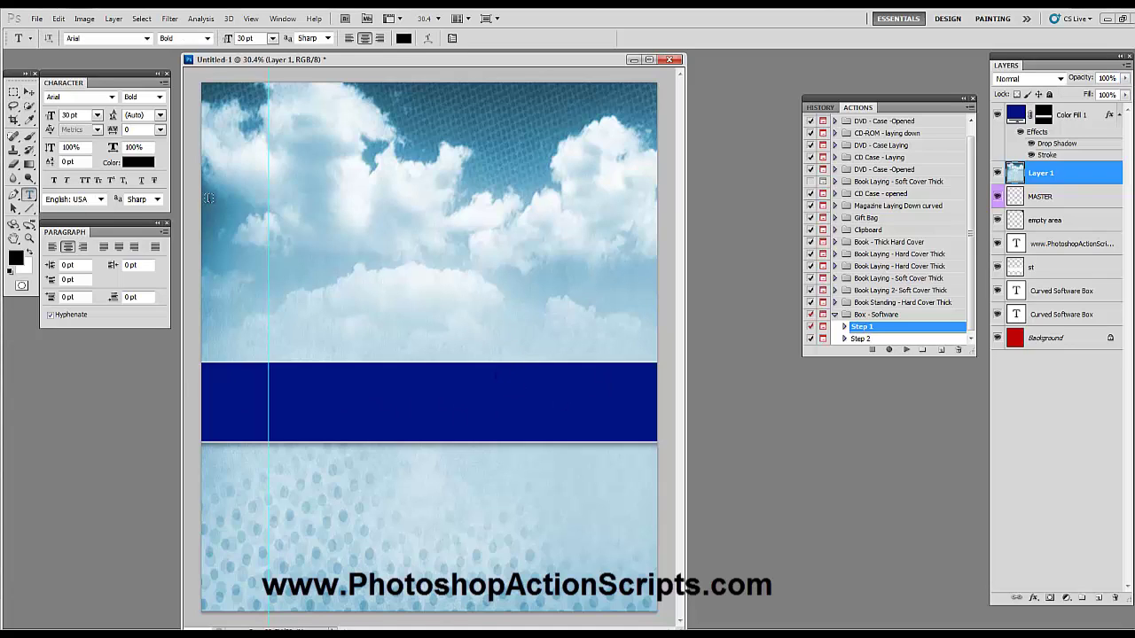
click(293, 232)
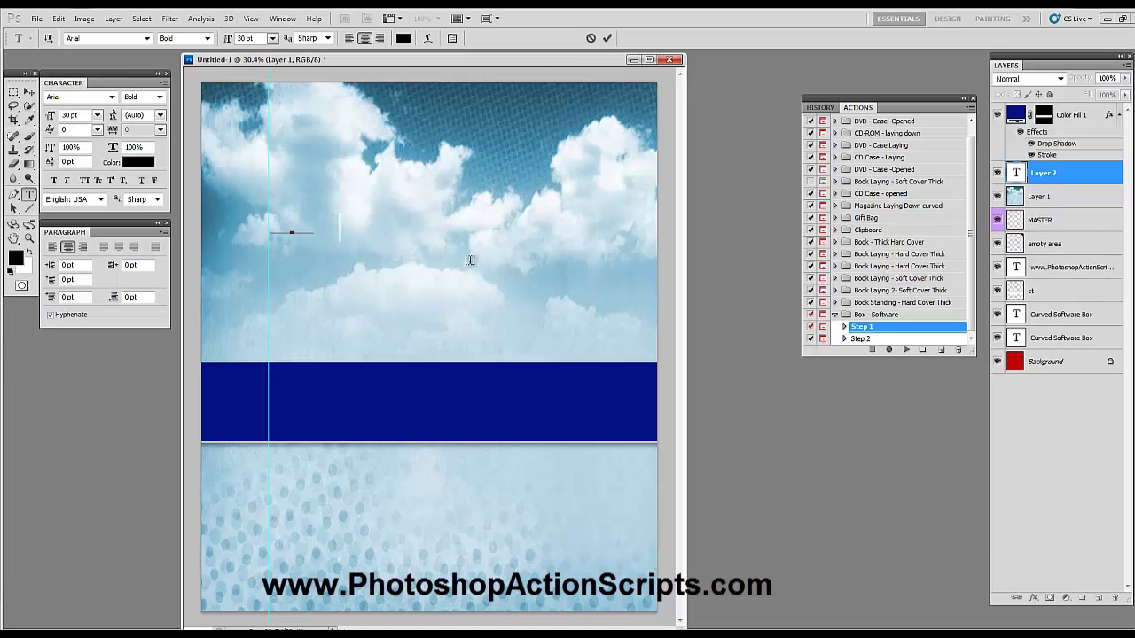
text(Software Name)
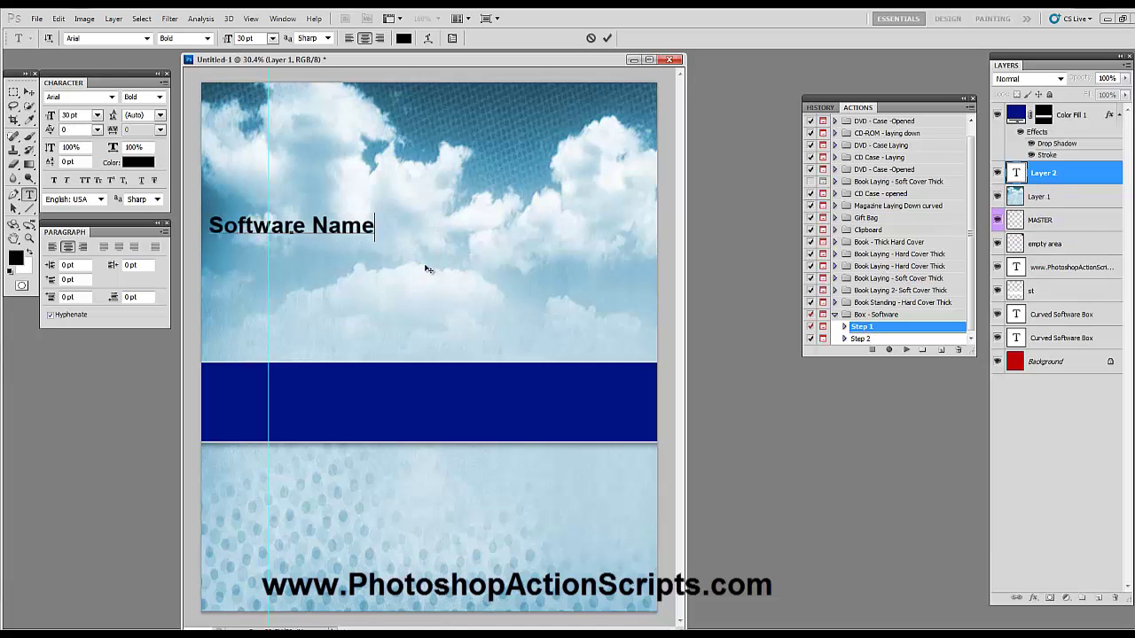
text( h)
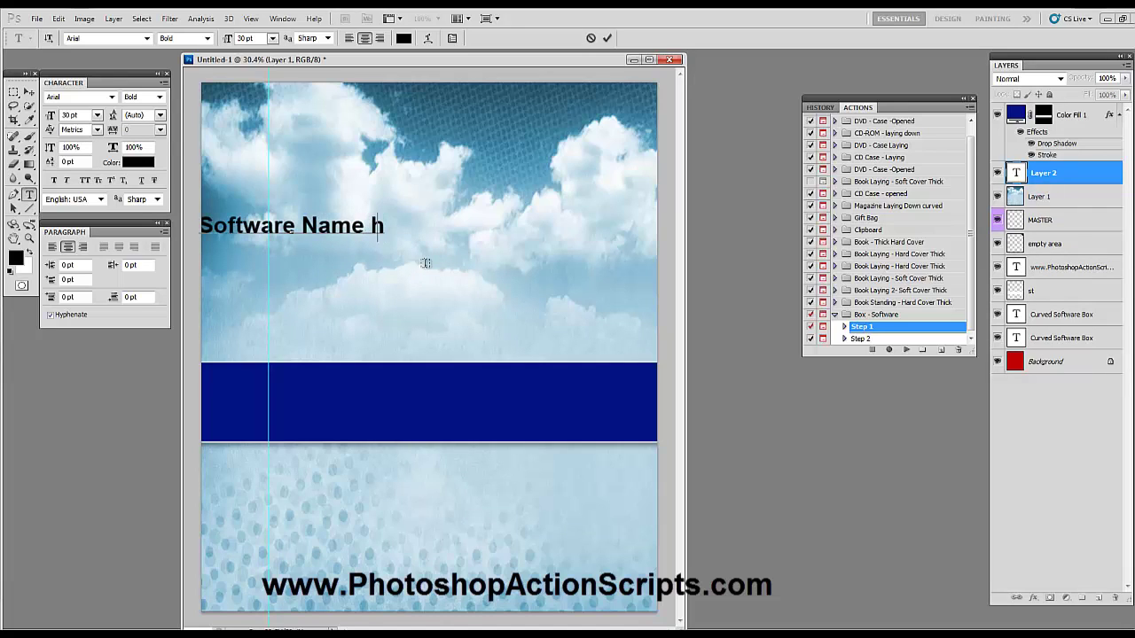
key(BackSpace)
text(Here)
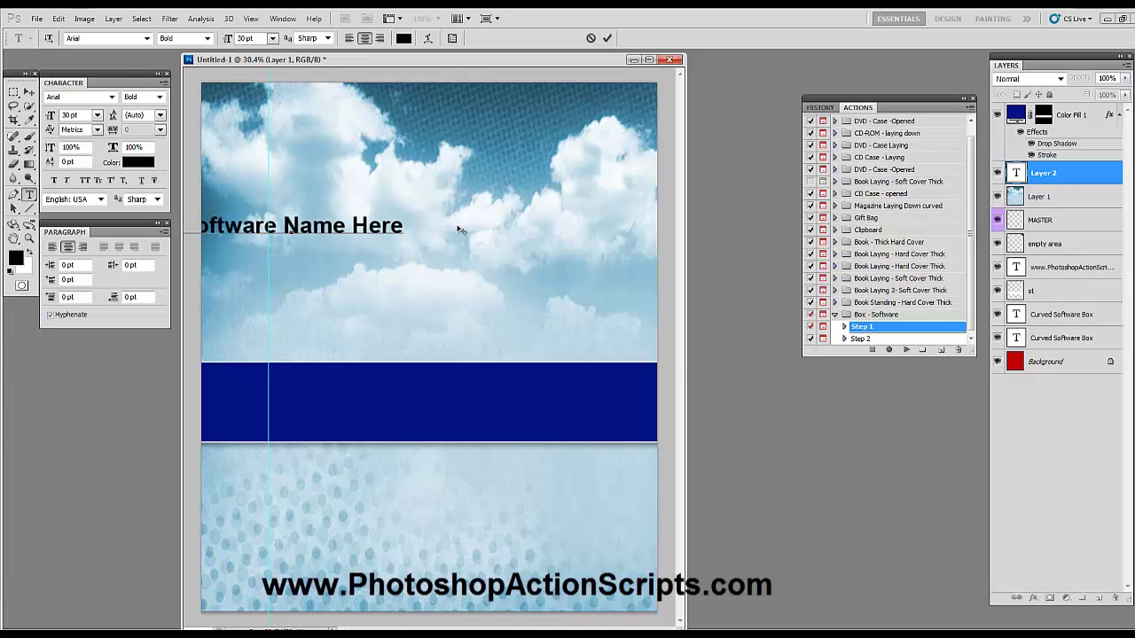
Centre the title near the top of the cover and scale it up to 44.89 pt.
click(29, 92)
drag(635, 181, 757, 185)
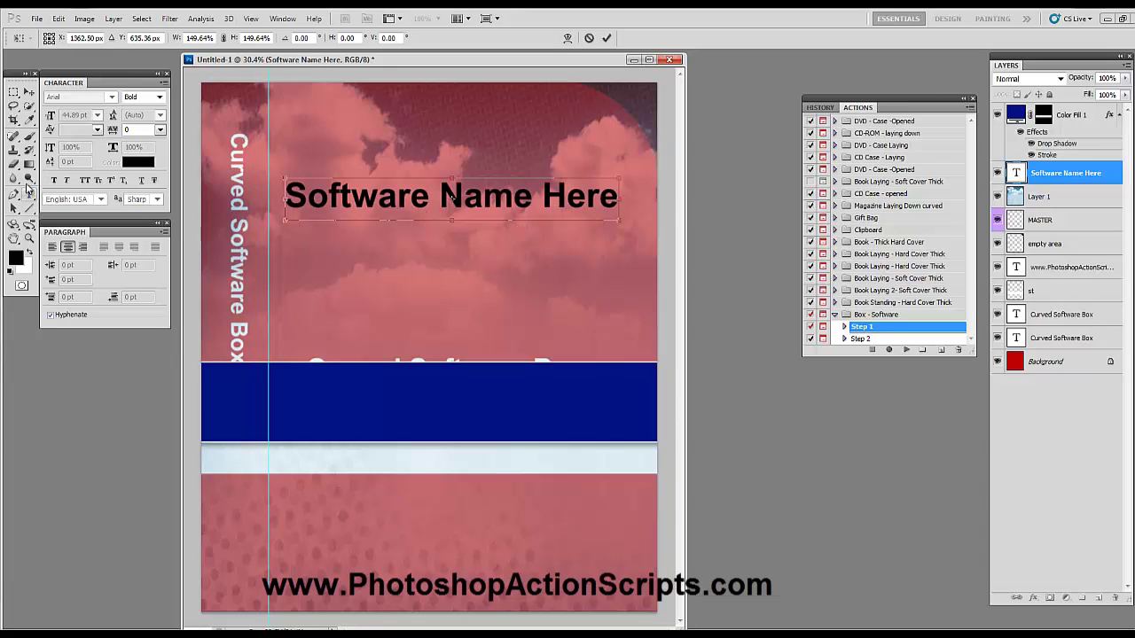
click(29, 93)
click(547, 238)
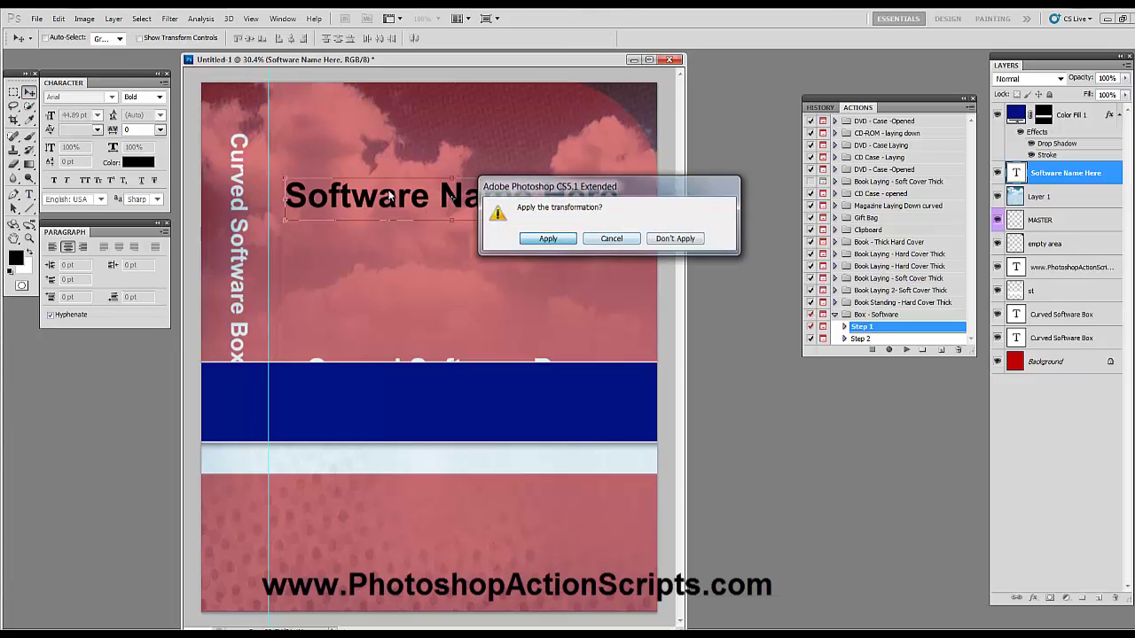
click(29, 195)
click(335, 282)
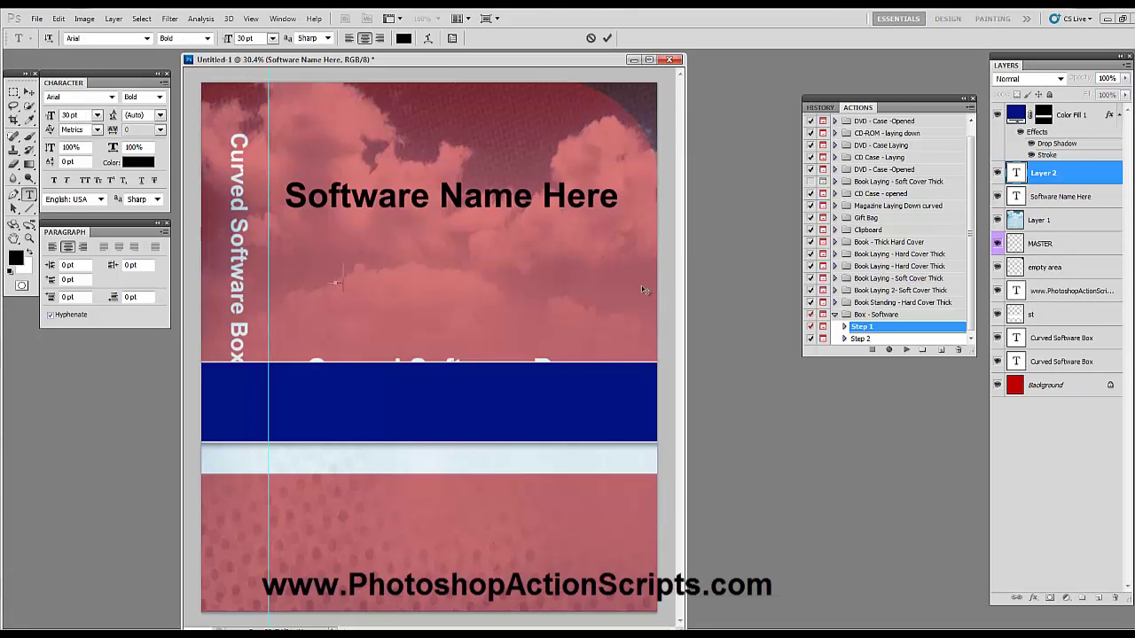
Type 'Subtitle Here' and place it just below the title.
text(Subtitle Here)
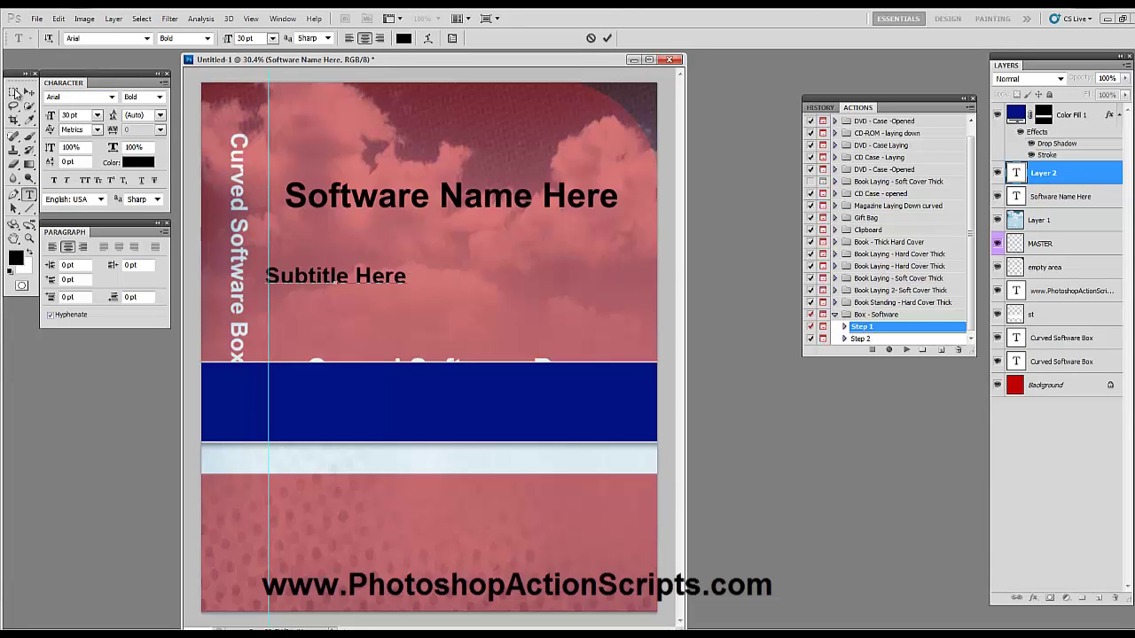
click(29, 92)
drag(289, 276, 494, 230)
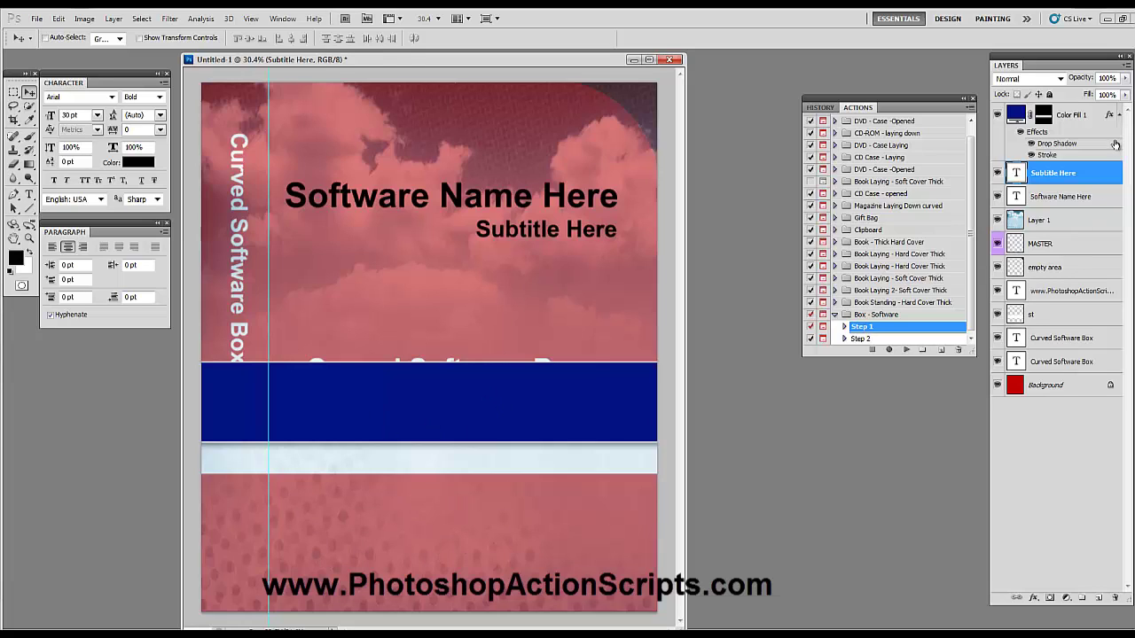
Raise Layer 1's cloud opacity back to 100%.
click(1058, 220)
click(1125, 80)
drag(1097, 91, 1127, 91)
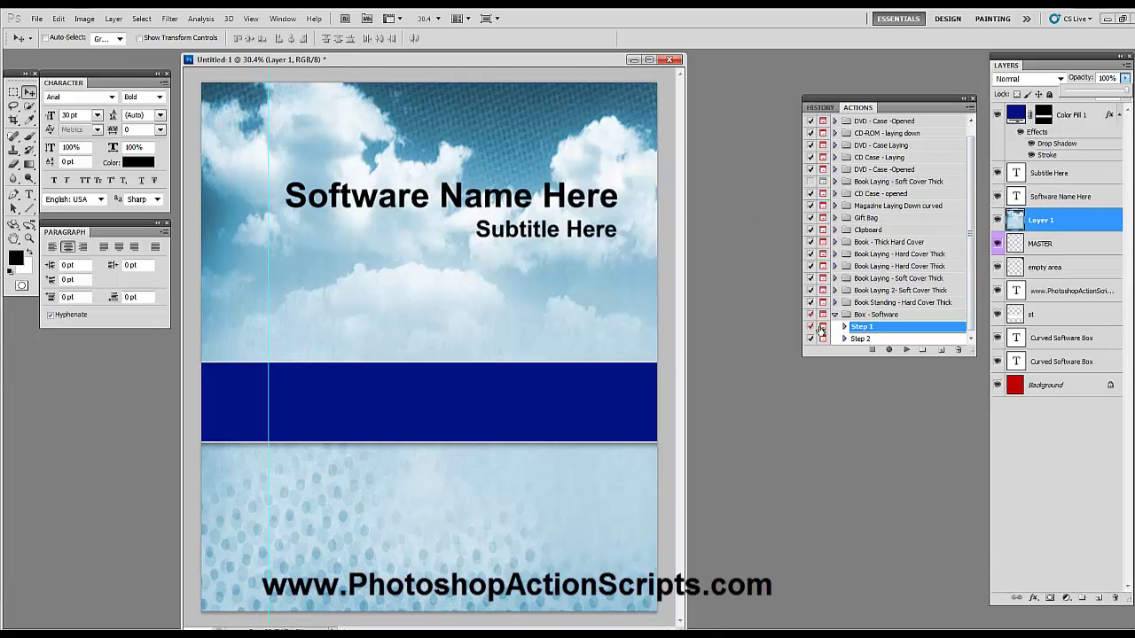
Run Box - Software Step 2 to render the 3D box as Untitled-1 copy, dismissing its messages.
click(914, 339)
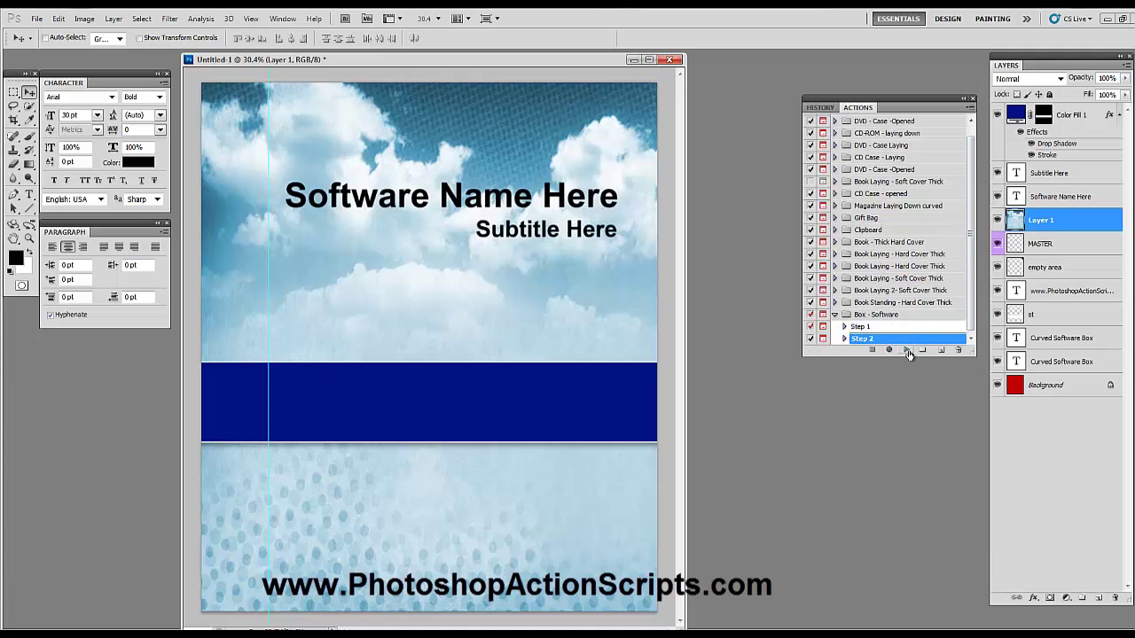
click(907, 355)
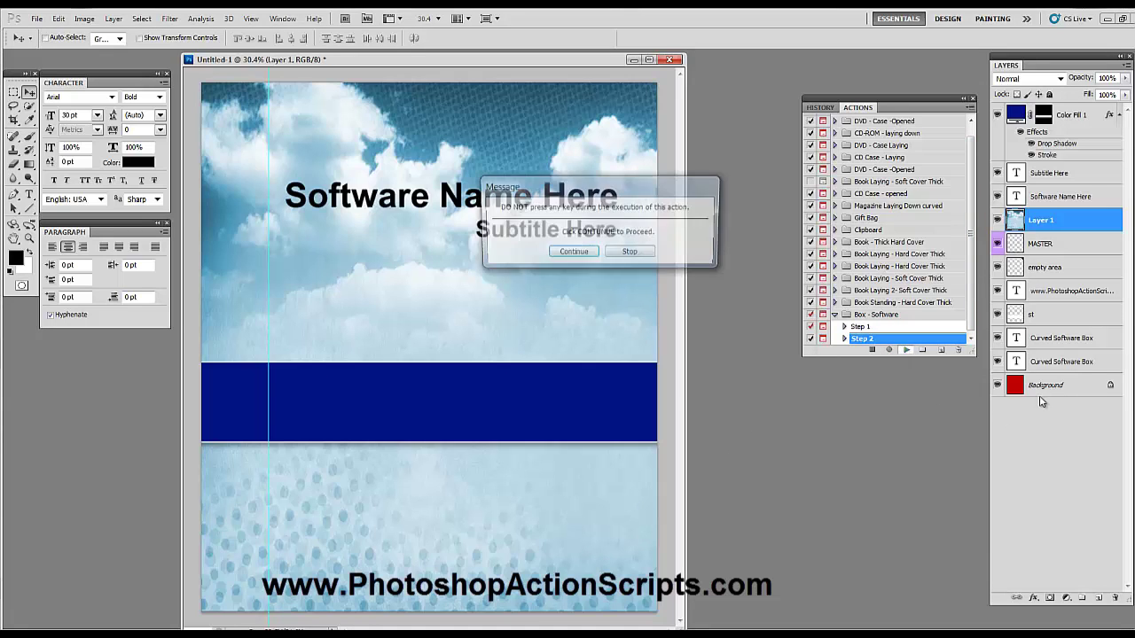
click(572, 255)
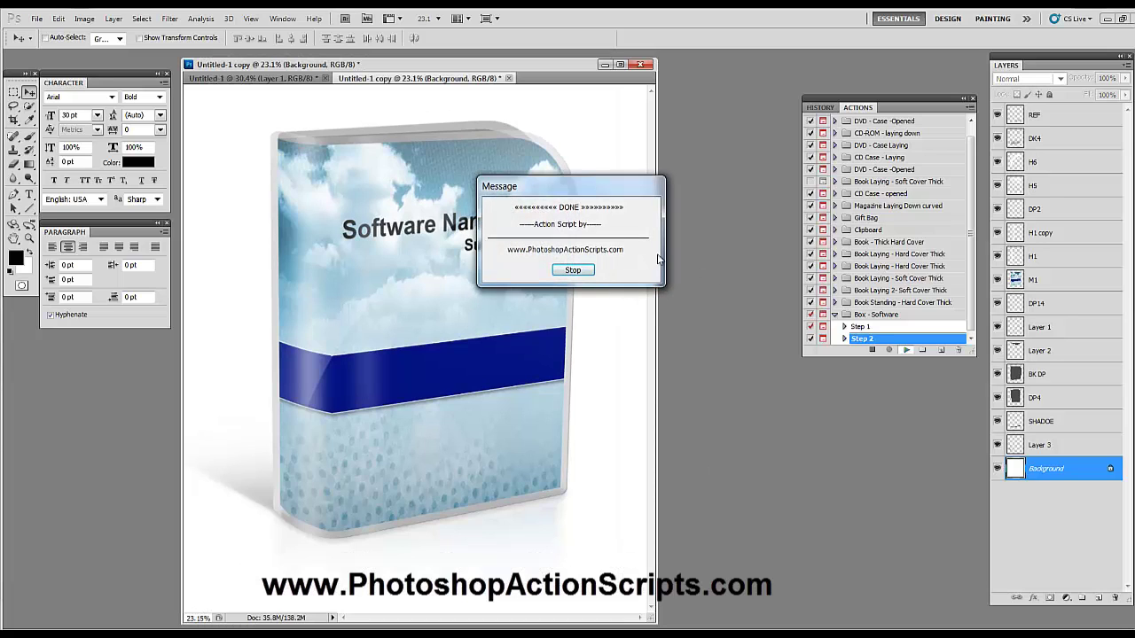
key(Return)
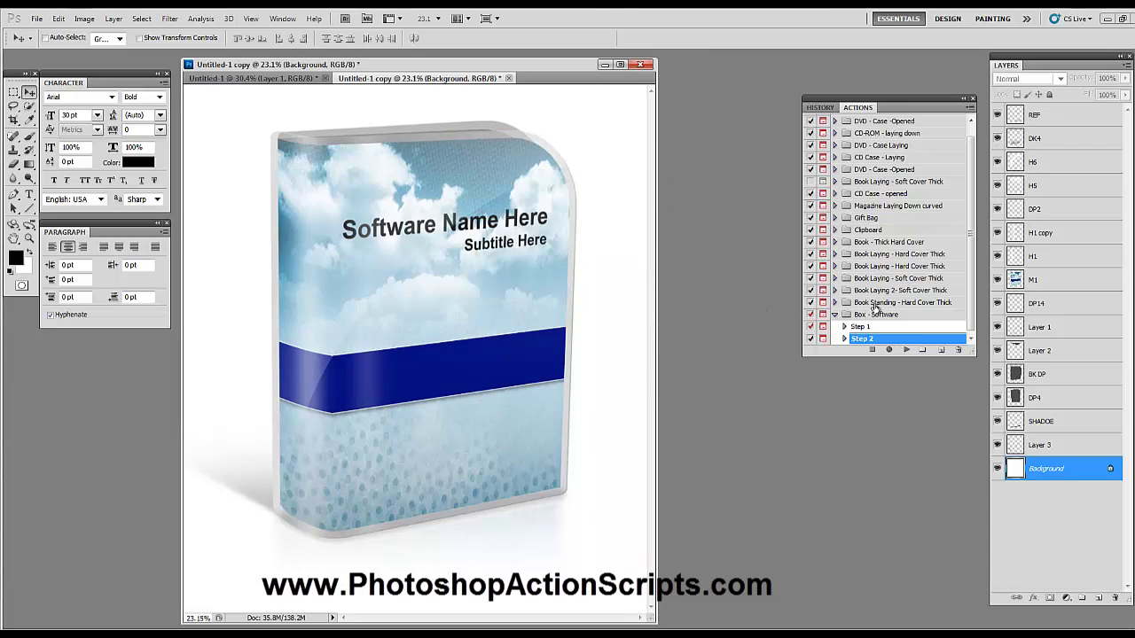
Set the box document's zoom to 100%.
click(189, 618)
text(100)
key(Return)
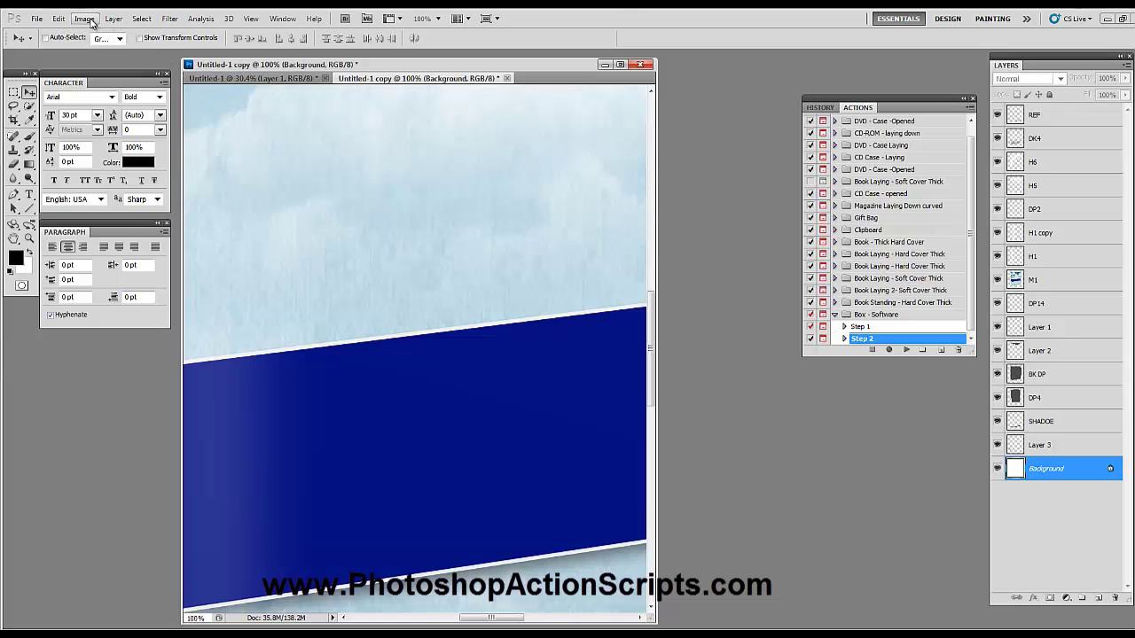
Resize the image to a width of 600 pixels with Image Size.
click(85, 18)
click(111, 124)
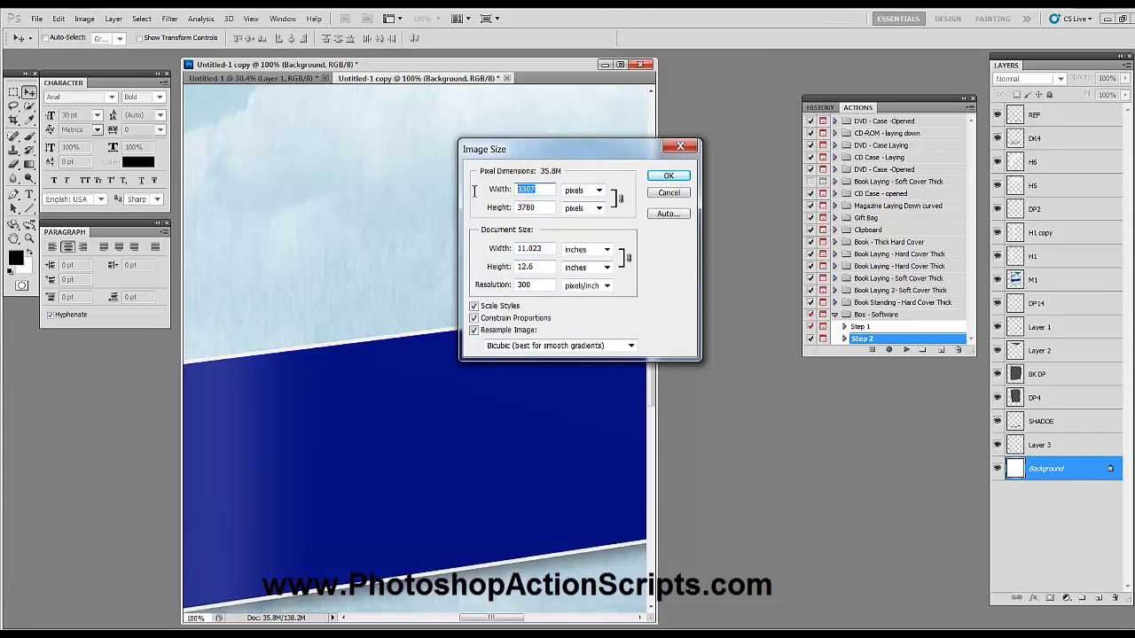
text(600)
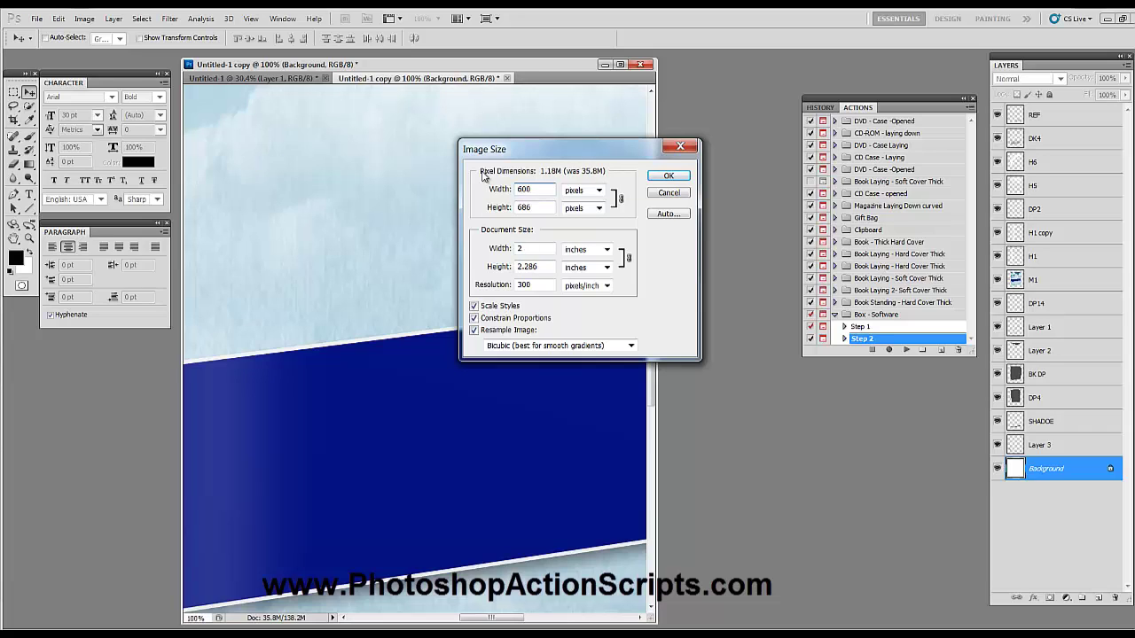
key(Return)
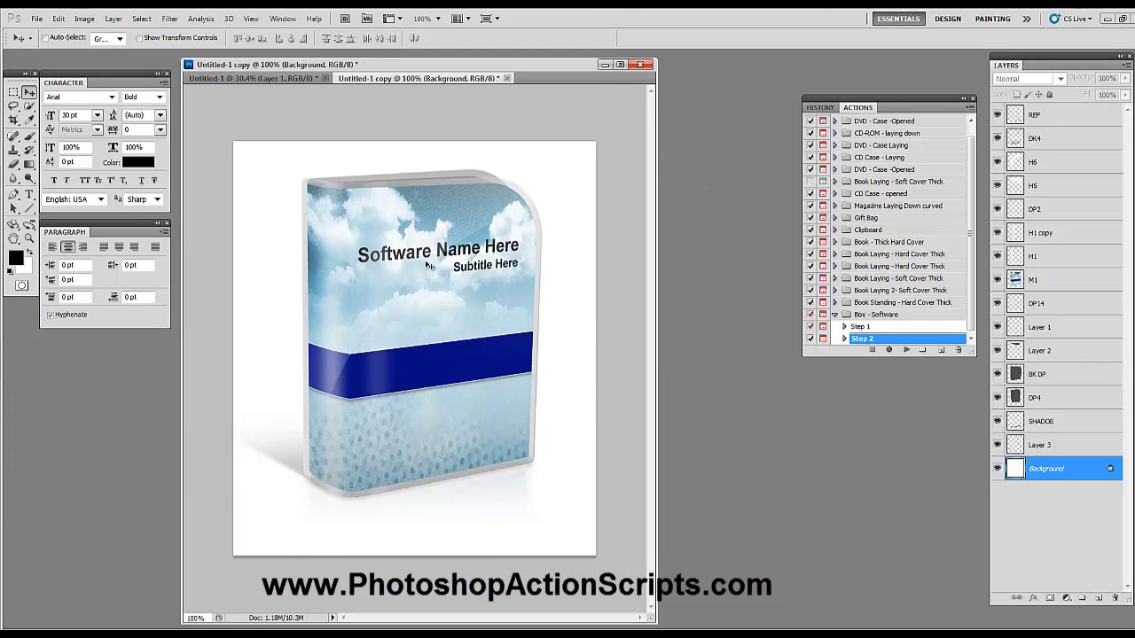
Hide the white Background and merge all visible box layers into the SHADOE layer.
click(998, 470)
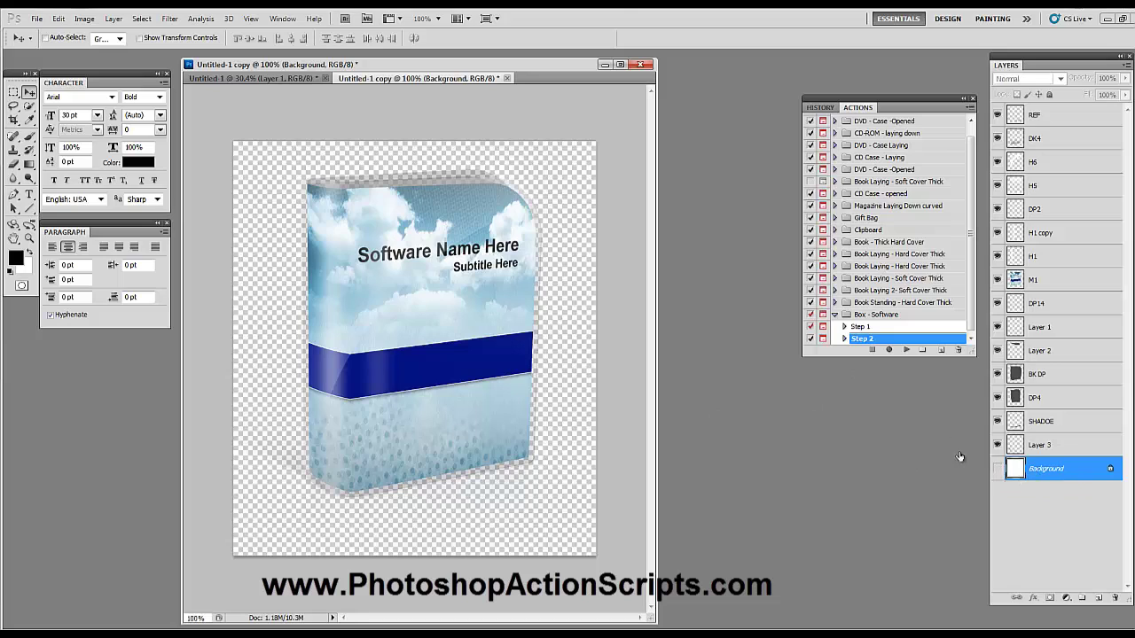
right_click(1067, 423)
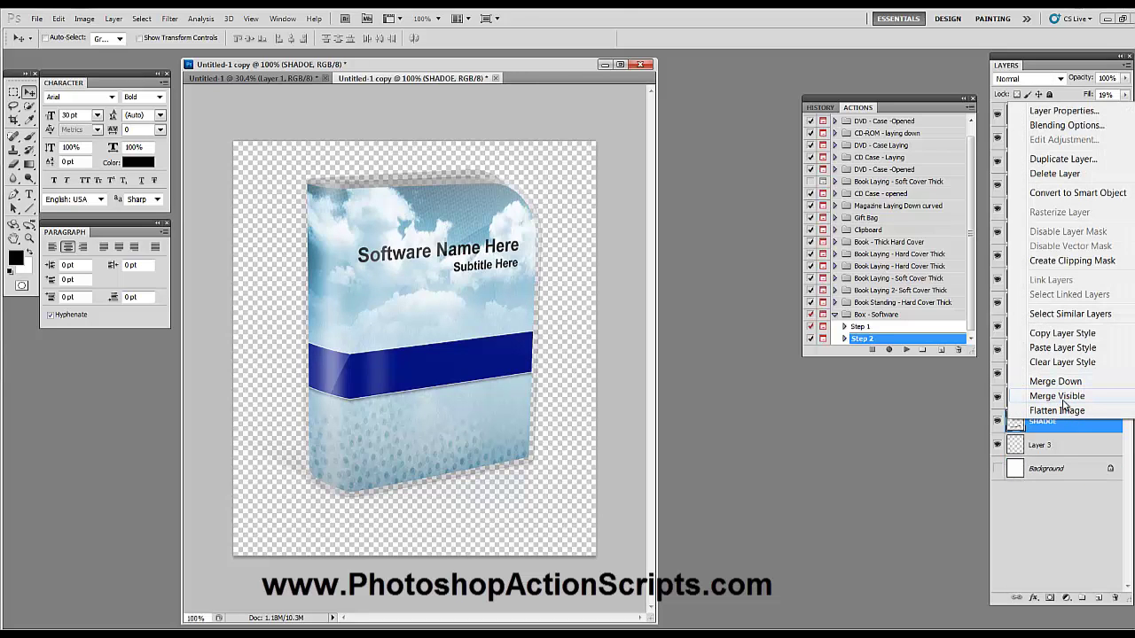
click(1057, 396)
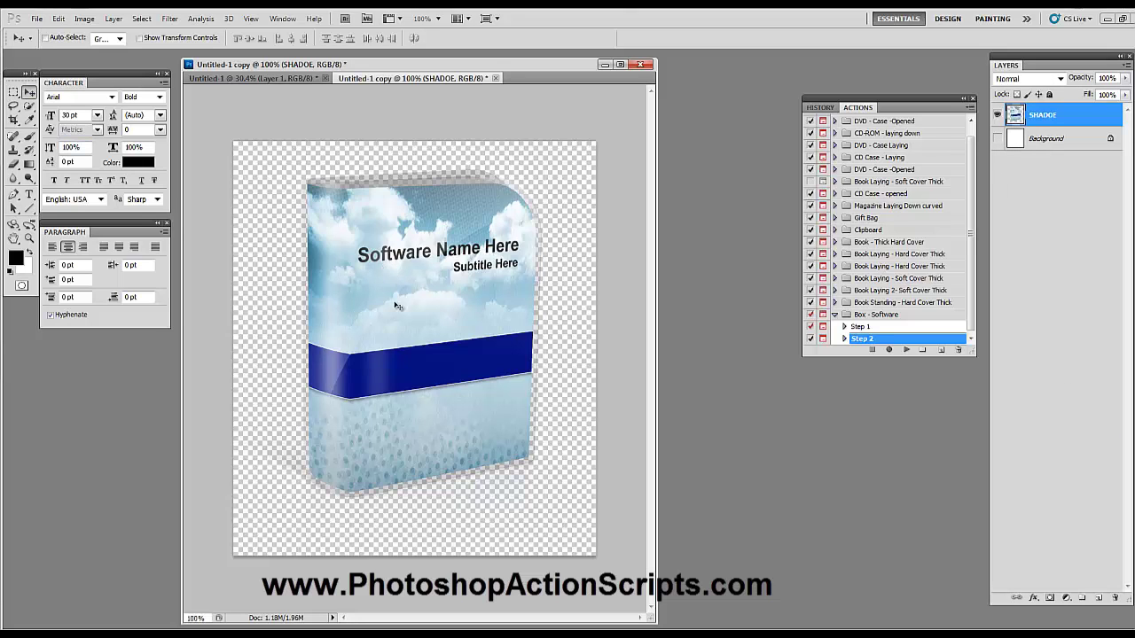
Nudge the merged box slightly right and up, then show and select the white Background layer.
drag(398, 304, 425, 295)
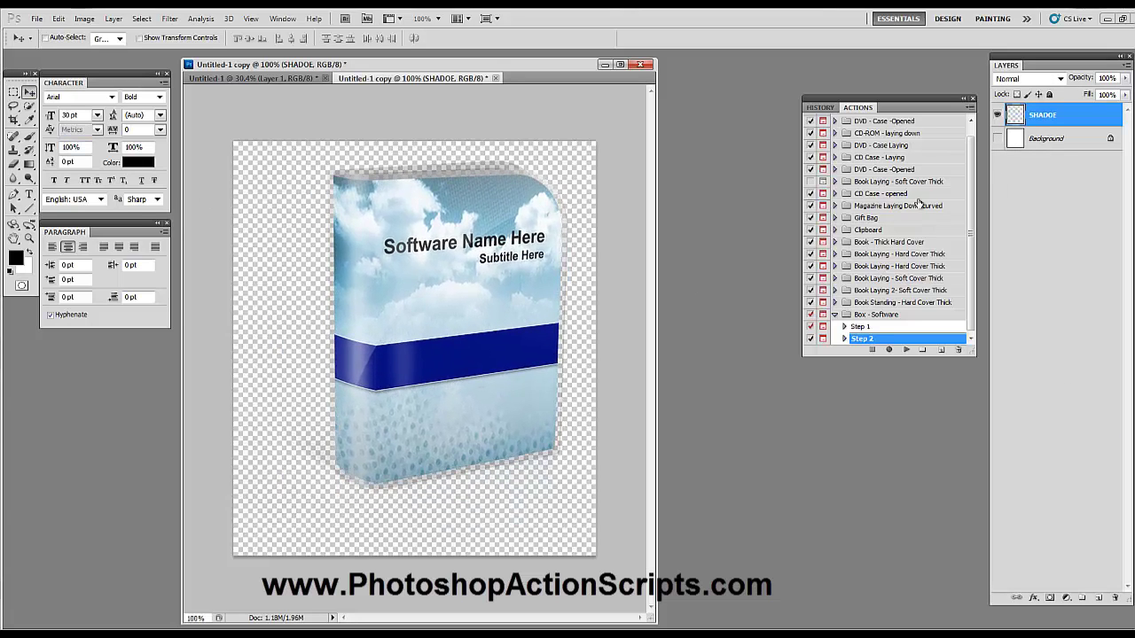
click(997, 139)
click(1044, 142)
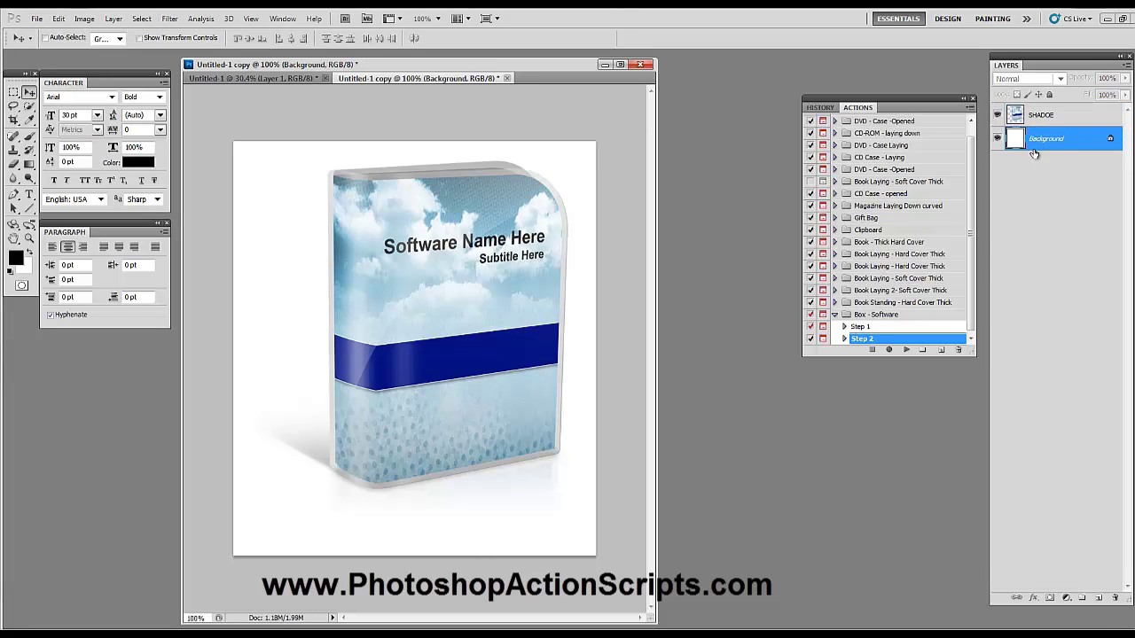
Add a dark grey #5c5c5c Solid Color fill layer above Background, then reselect the SHADOE layer.
click(113, 18)
mouse_move(266, 135)
click(313, 141)
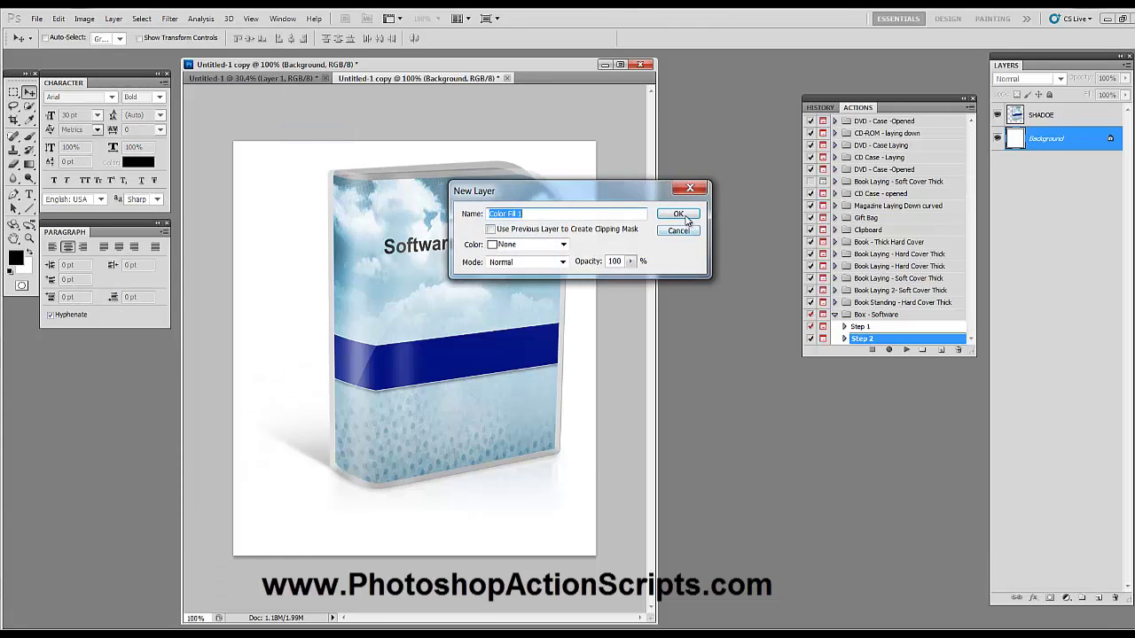
click(680, 217)
click(768, 416)
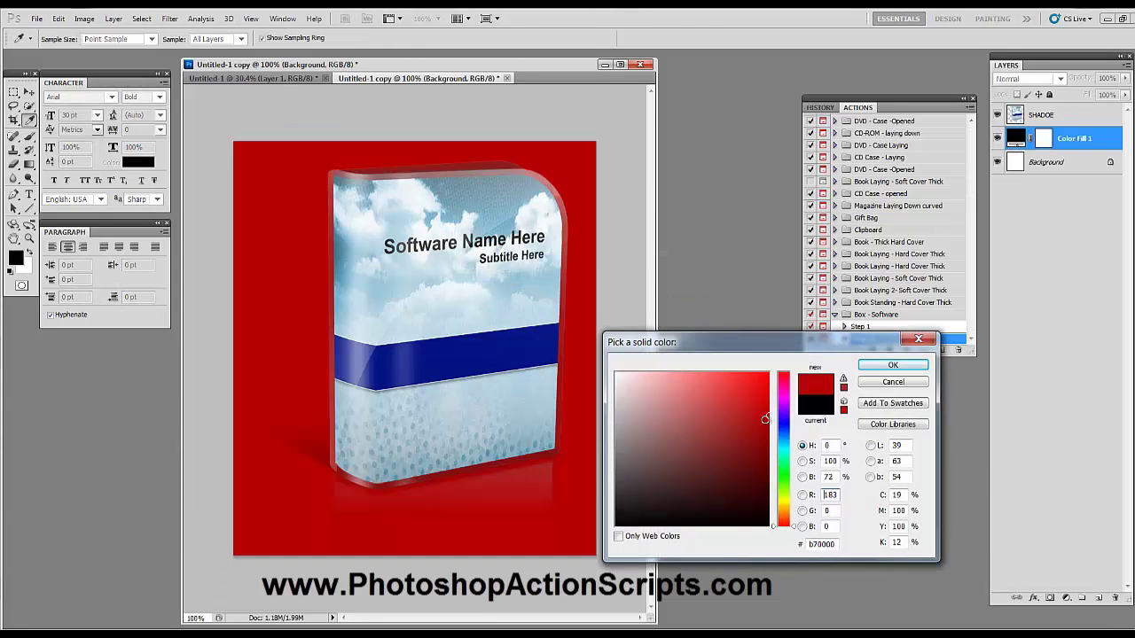
click(783, 423)
click(660, 376)
click(622, 471)
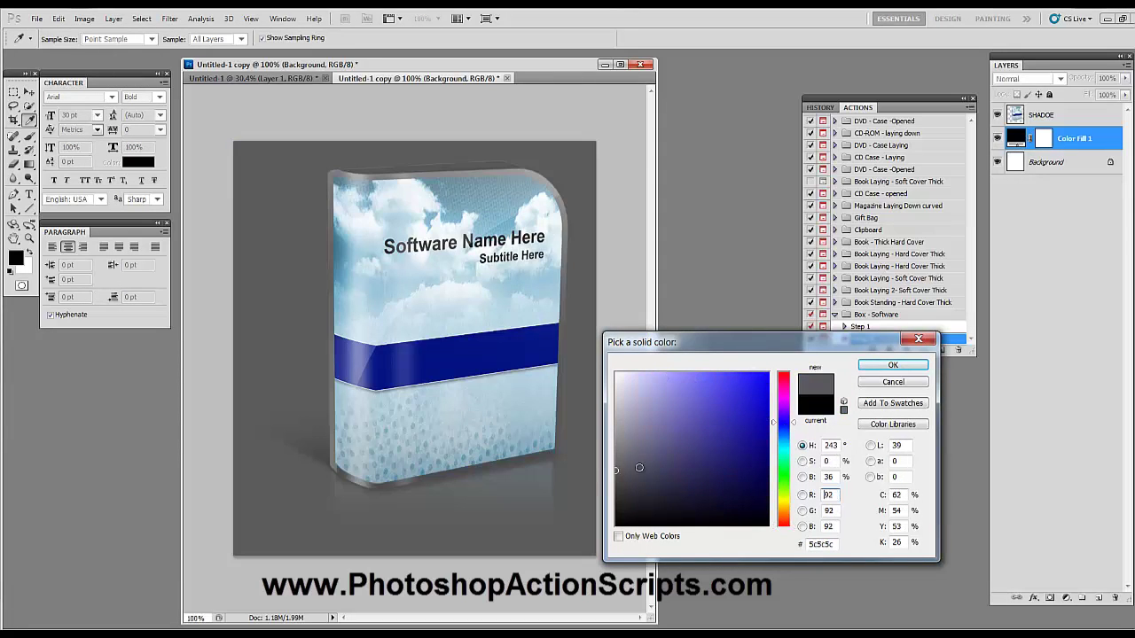
click(893, 366)
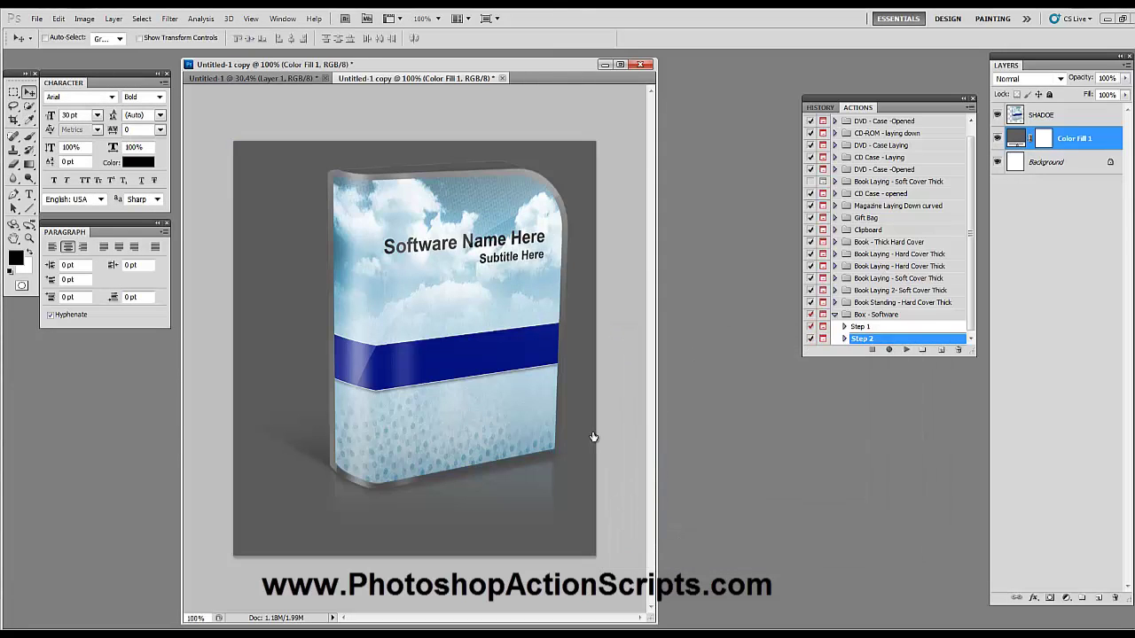
click(1039, 116)
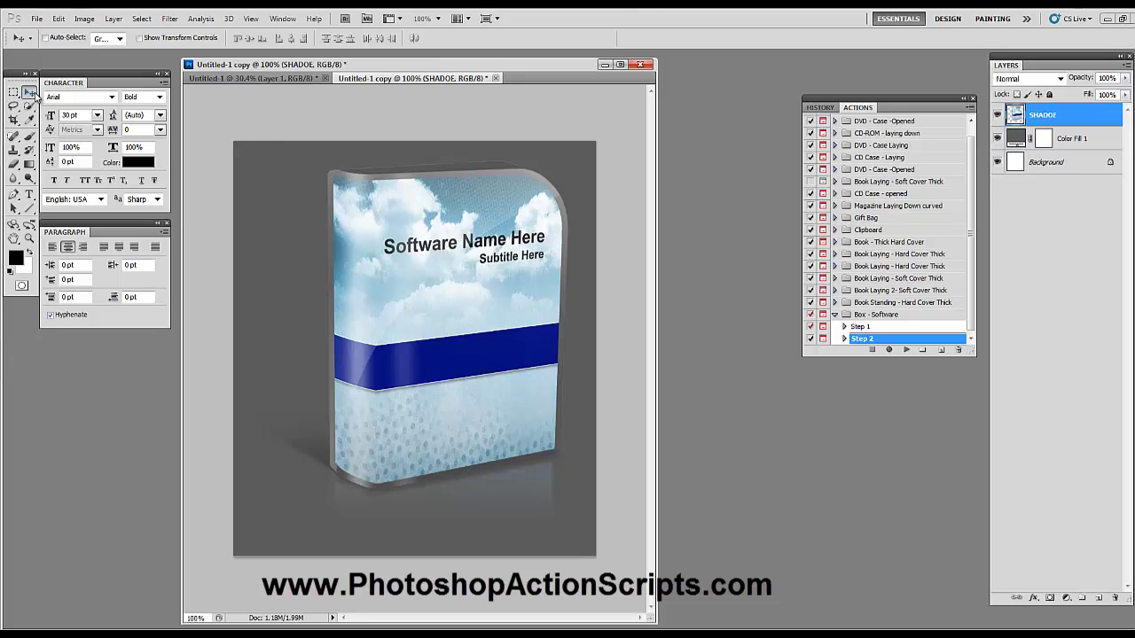
Recentre the box, hide Background and Color Fill 1, and slide the window aside to reveal abstract.jpg.
drag(441, 381, 416, 358)
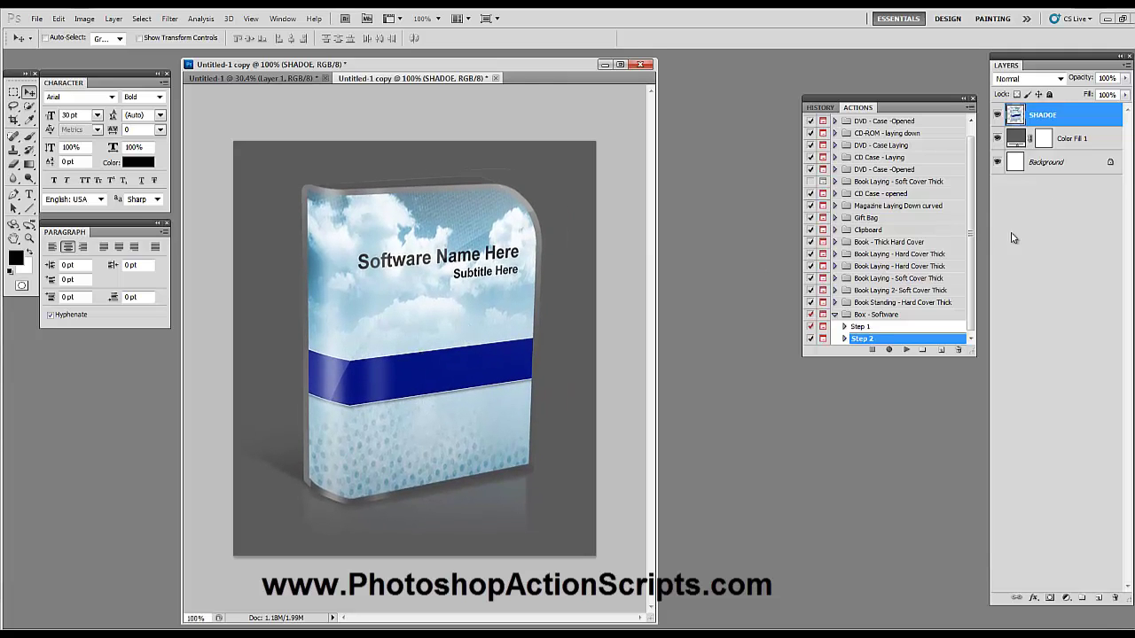
click(997, 162)
mouse_move(464, 278)
mouse_down()
mouse_move(483, 280)
mouse_move(463, 270)
mouse_up()
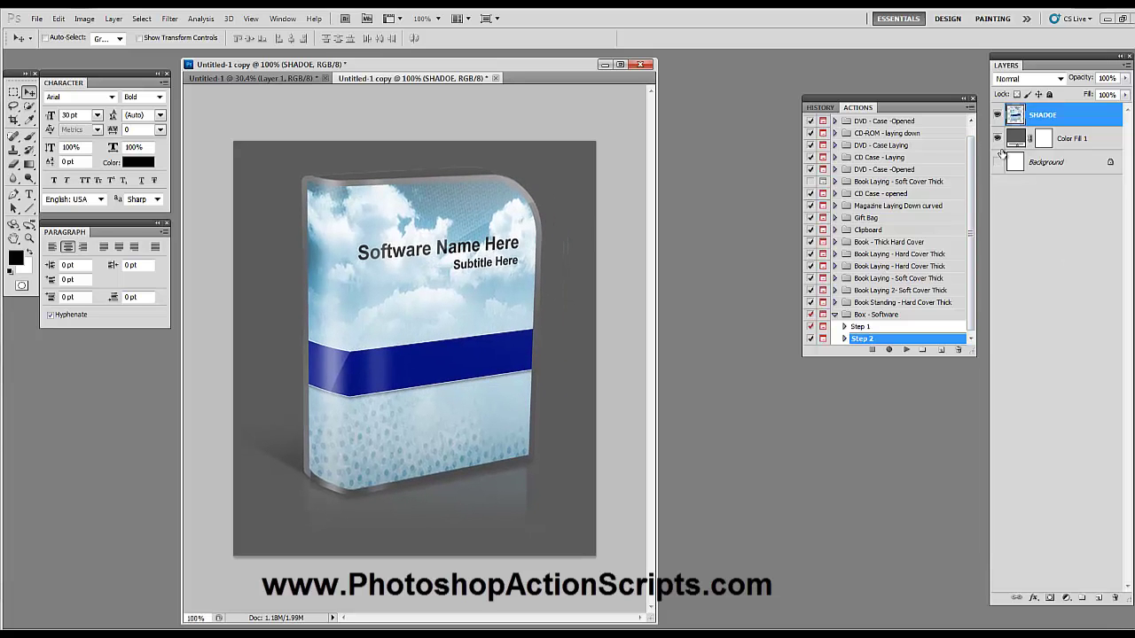
click(997, 140)
drag(424, 69, 527, 70)
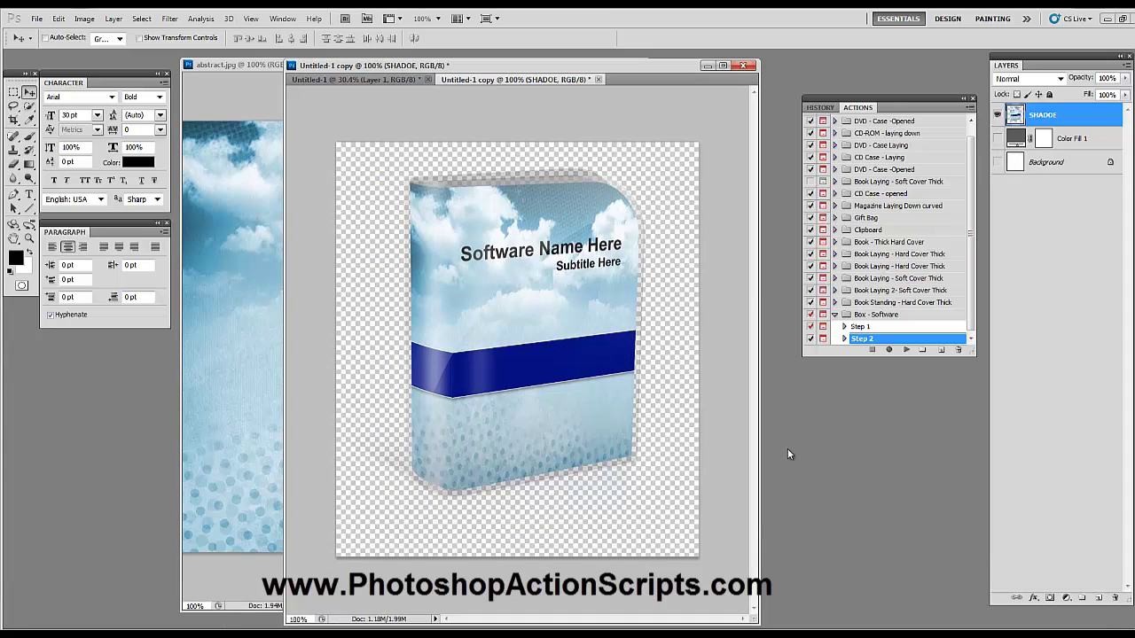